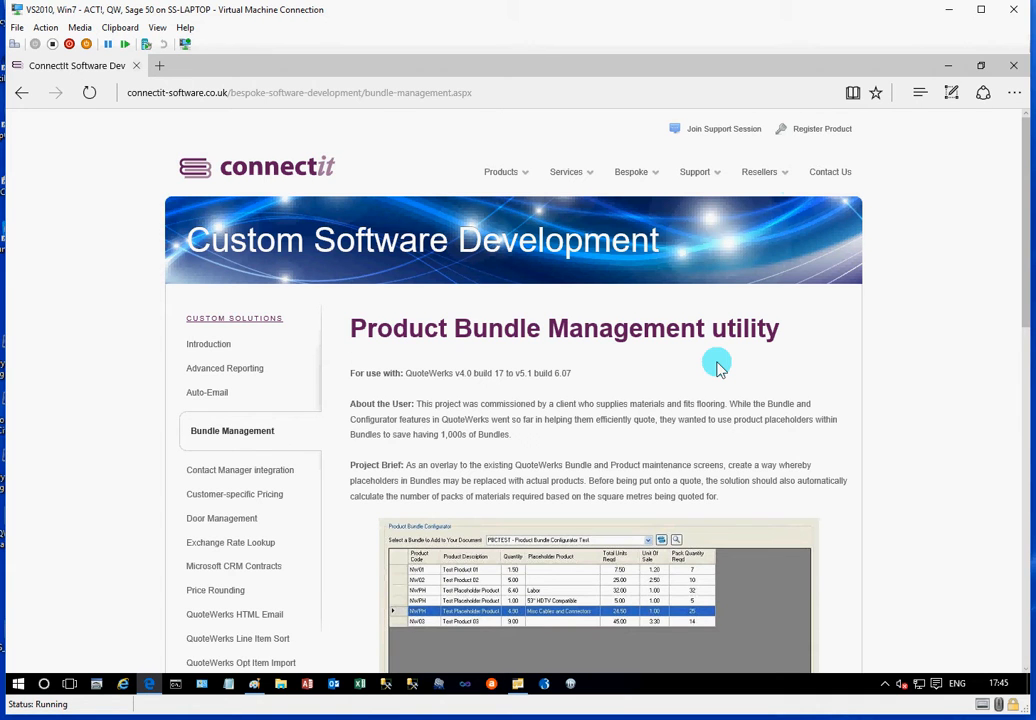
Step: Leave the web page for QuoteWerks and open the list of product bundles
{"action": "left_click", "coordinate": [950, 66]}
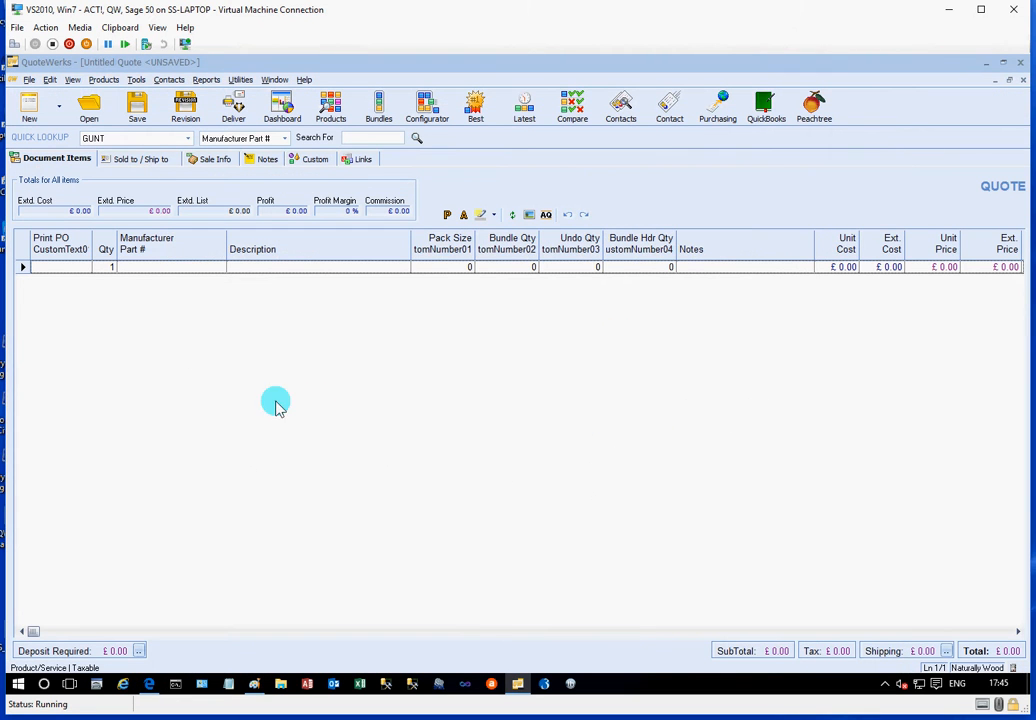
{"action": "left_click", "coordinate": [104, 80]}
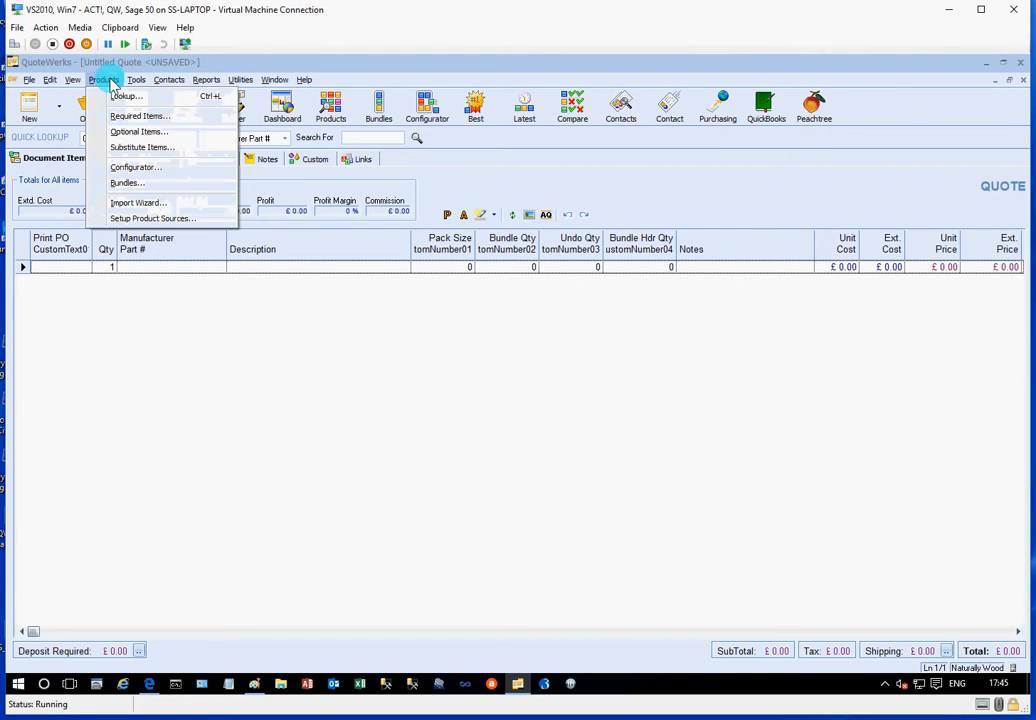
{"action": "left_click", "coordinate": [127, 184]}
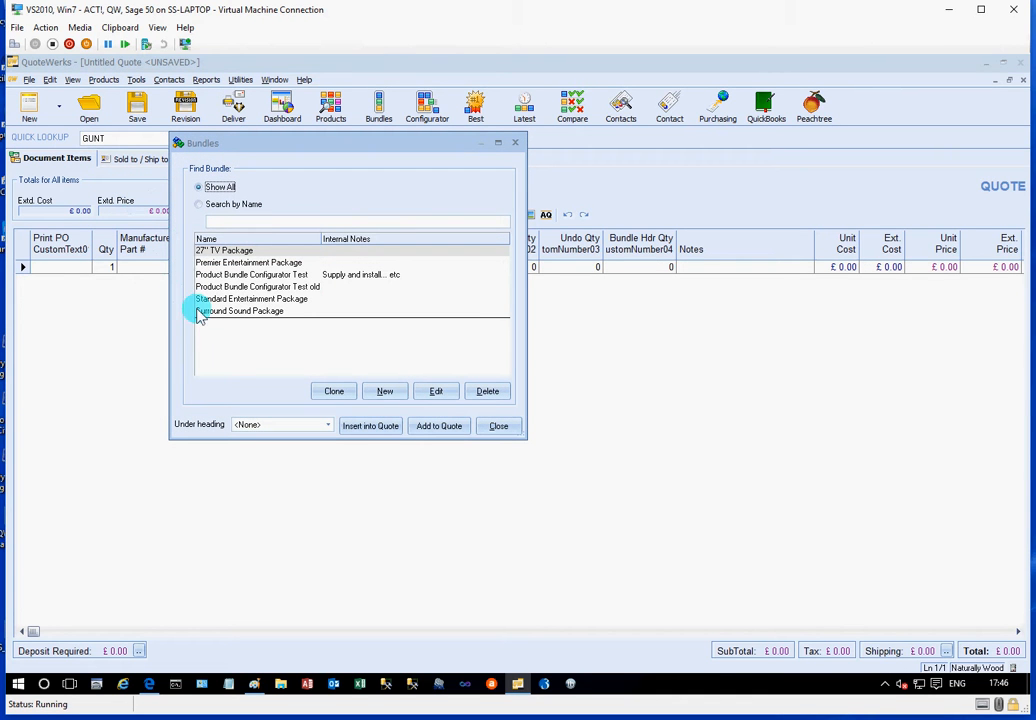
Step: Open the Product Bundle Configurator Test bundle for editing
{"action": "left_click", "coordinate": [262, 277]}
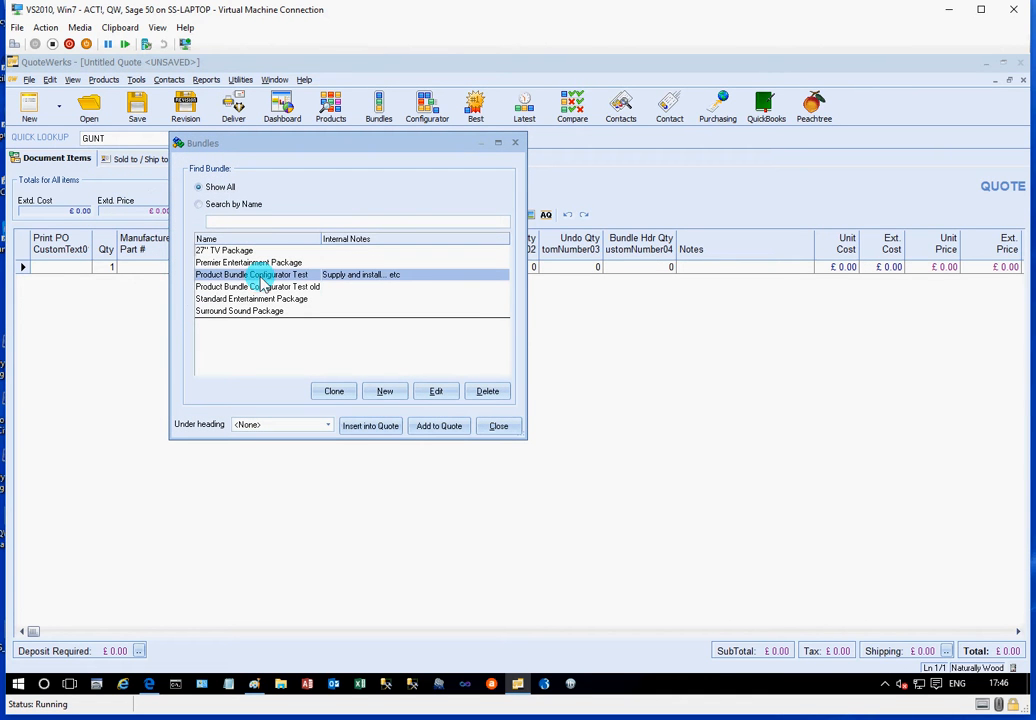
{"action": "left_click", "coordinate": [261, 301]}
{"action": "left_click", "coordinate": [261, 310]}
{"action": "left_click", "coordinate": [261, 301]}
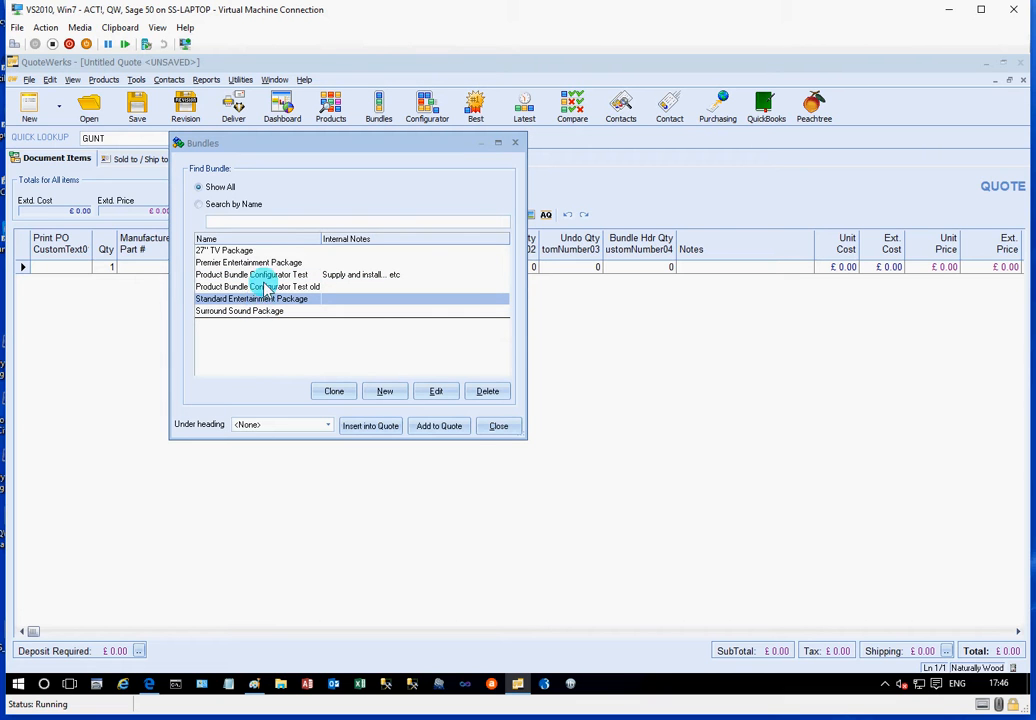
{"action": "left_click", "coordinate": [265, 275]}
{"action": "left_click", "coordinate": [439, 392]}
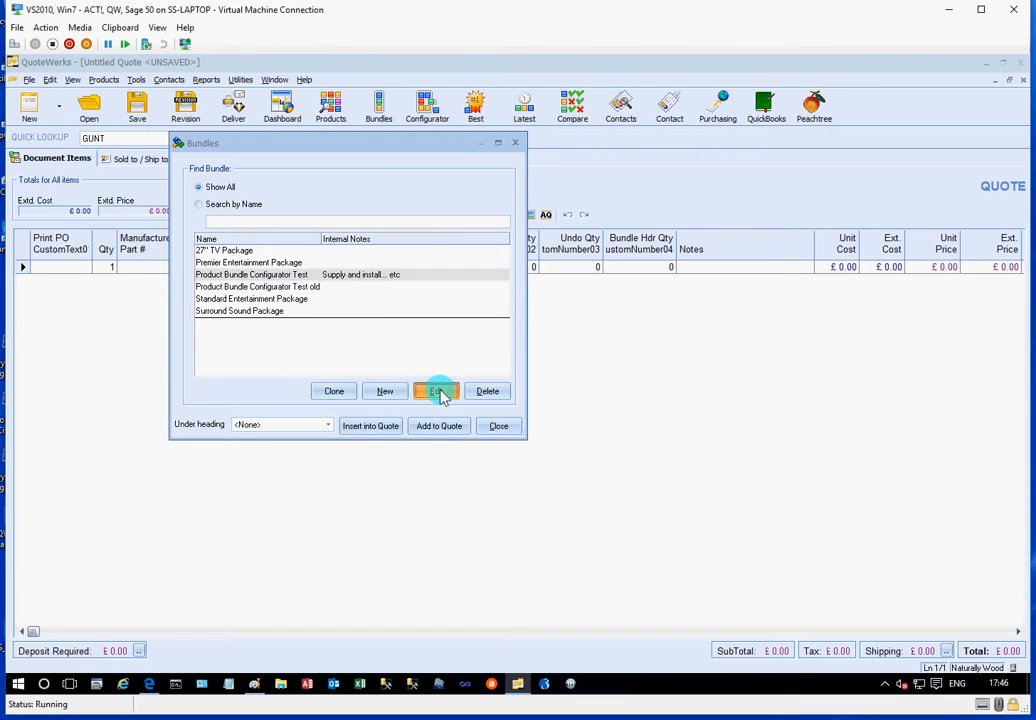
{"action": "left_click", "coordinate": [645, 428]}
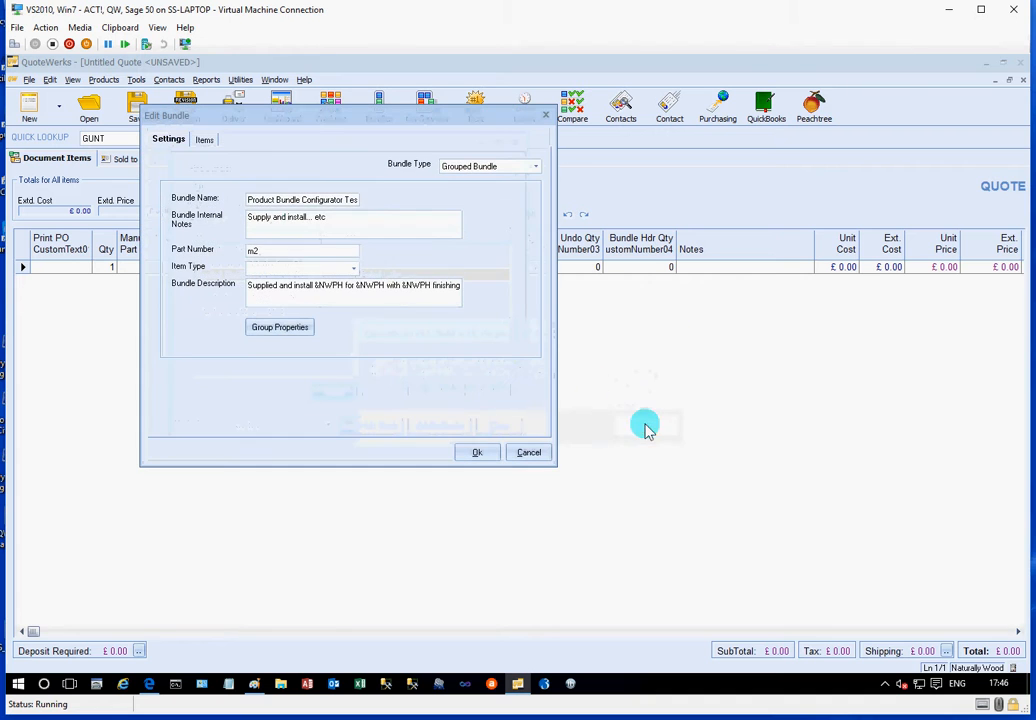
Step: Examine the bundle's items, both the fixed products NW01, NW02 and NW03 and the NWPH placeholders
{"action": "left_click", "coordinate": [208, 141]}
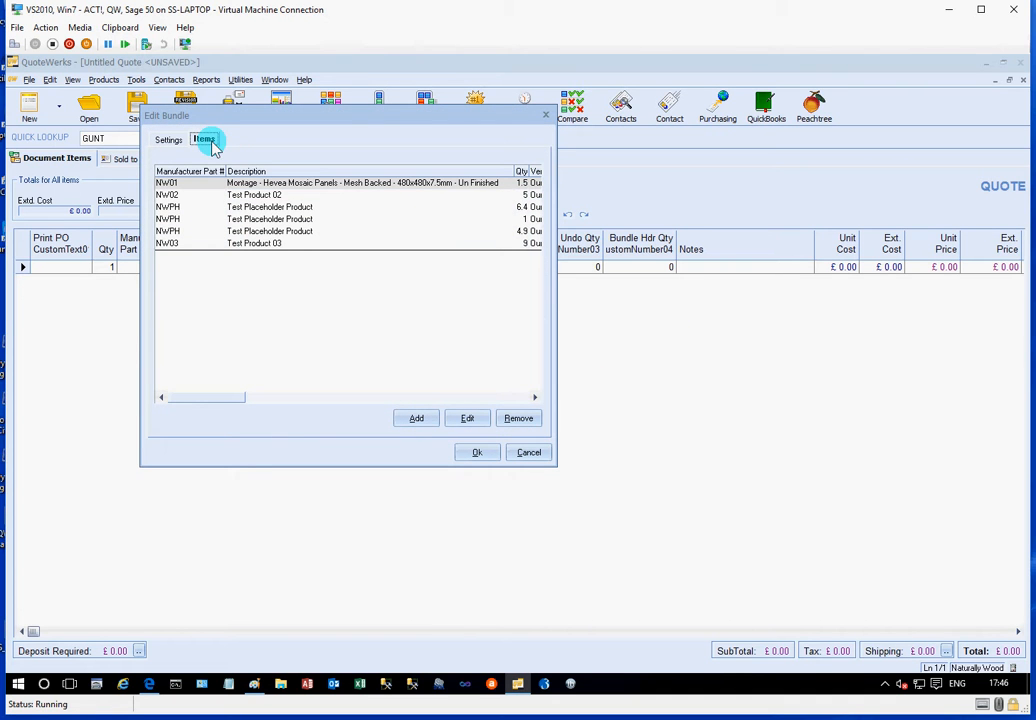
{"action": "left_click", "coordinate": [256, 182]}
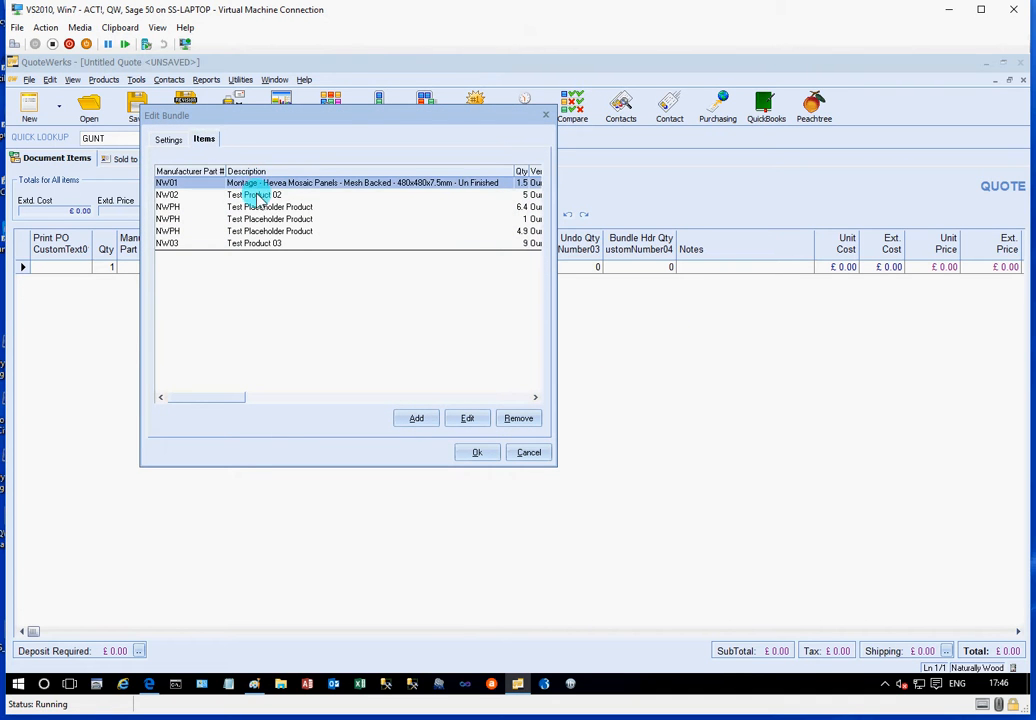
{"action": "left_click", "coordinate": [256, 196]}
{"action": "left_click", "coordinate": [265, 244]}
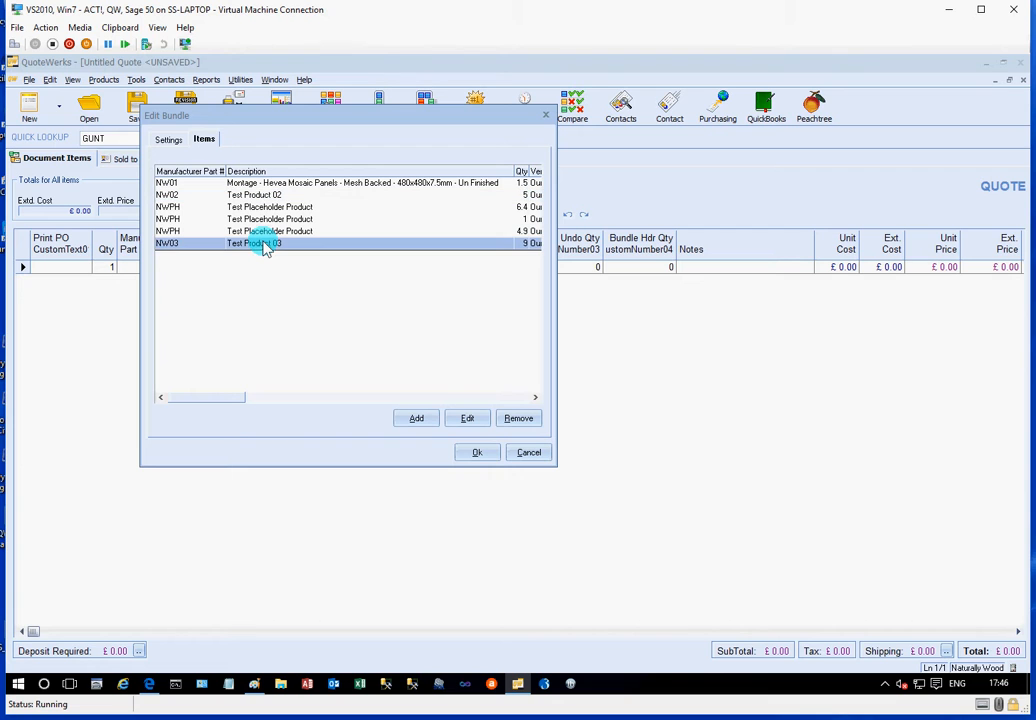
{"action": "left_click", "coordinate": [265, 245]}
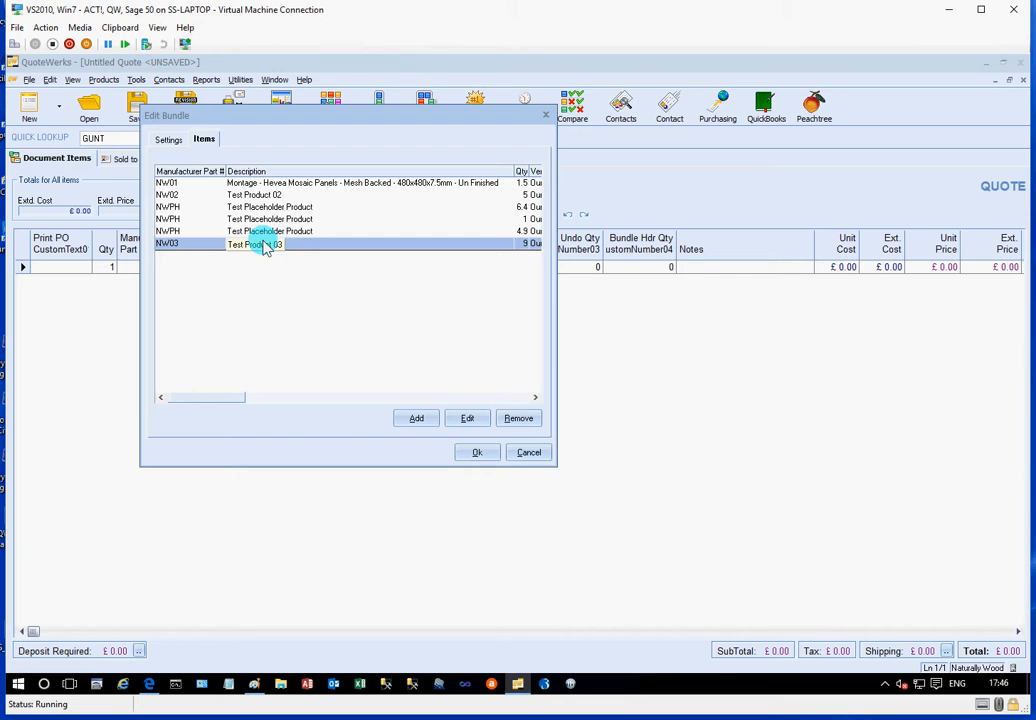
{"action": "left_click", "coordinate": [277, 207]}
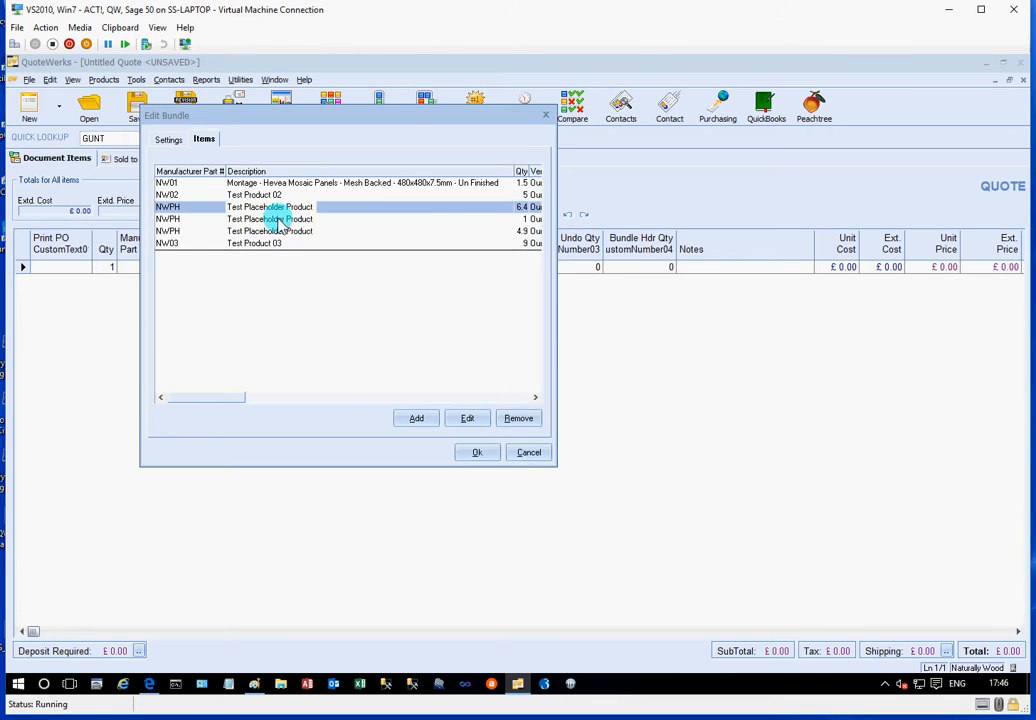
{"action": "left_click", "coordinate": [278, 219]}
{"action": "left_click", "coordinate": [279, 231]}
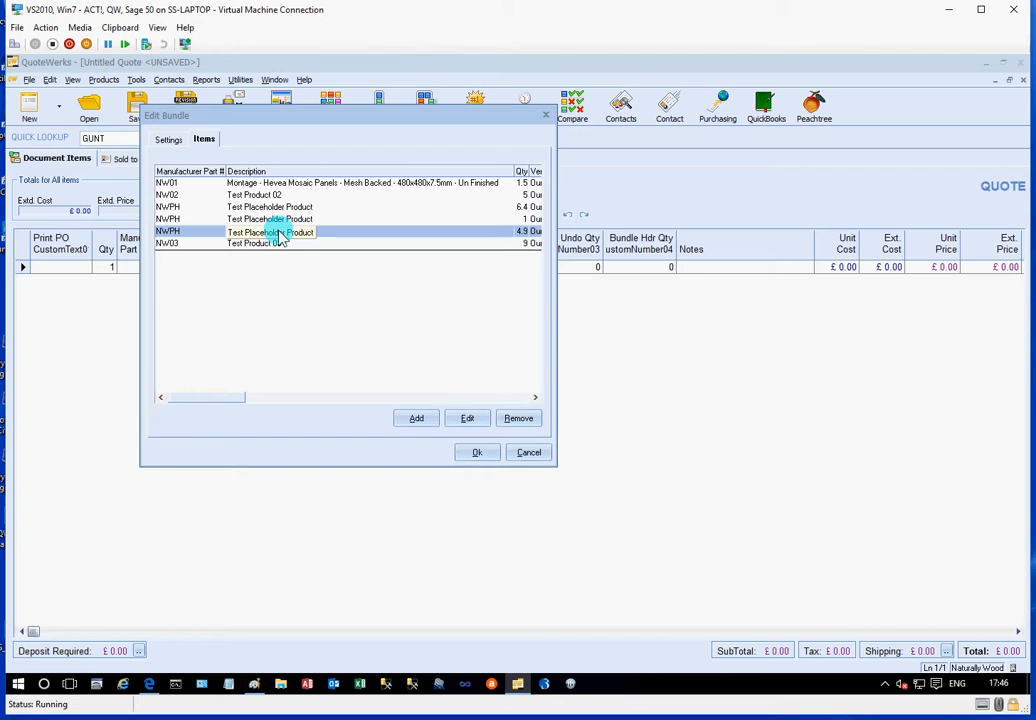
Step: Compare the &NWPH codes in the bundle description with the placeholder items, and close the bundle windows without saving
{"action": "left_click", "coordinate": [169, 140]}
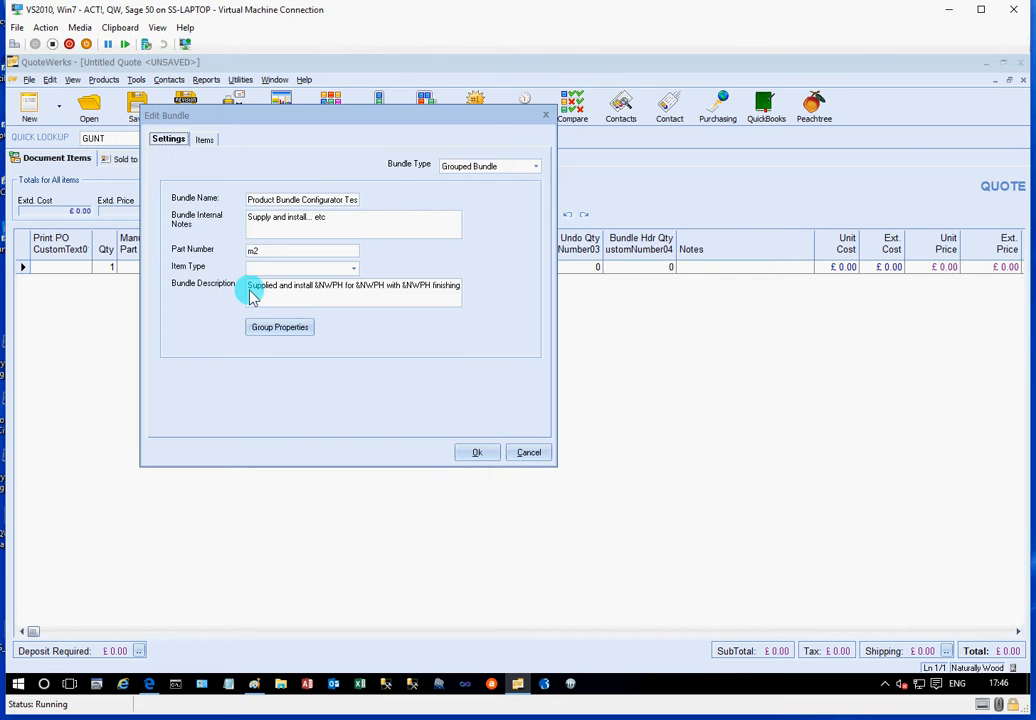
{"action": "left_click_drag", "start_coordinate": [250, 290], "coordinate": [343, 292]}
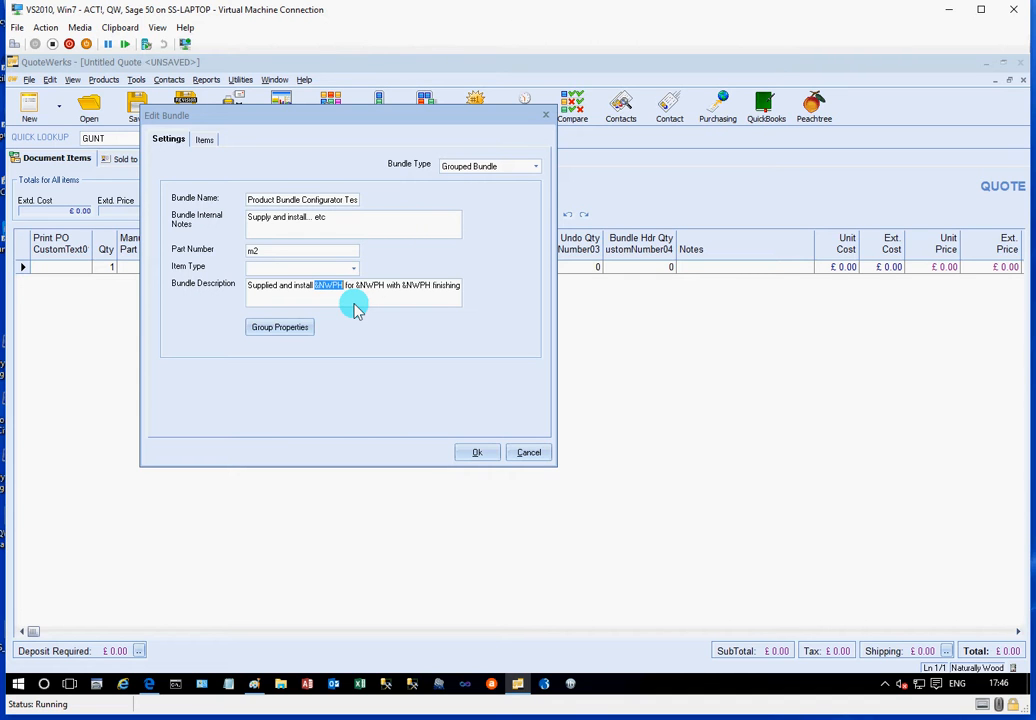
{"action": "left_click", "coordinate": [204, 142]}
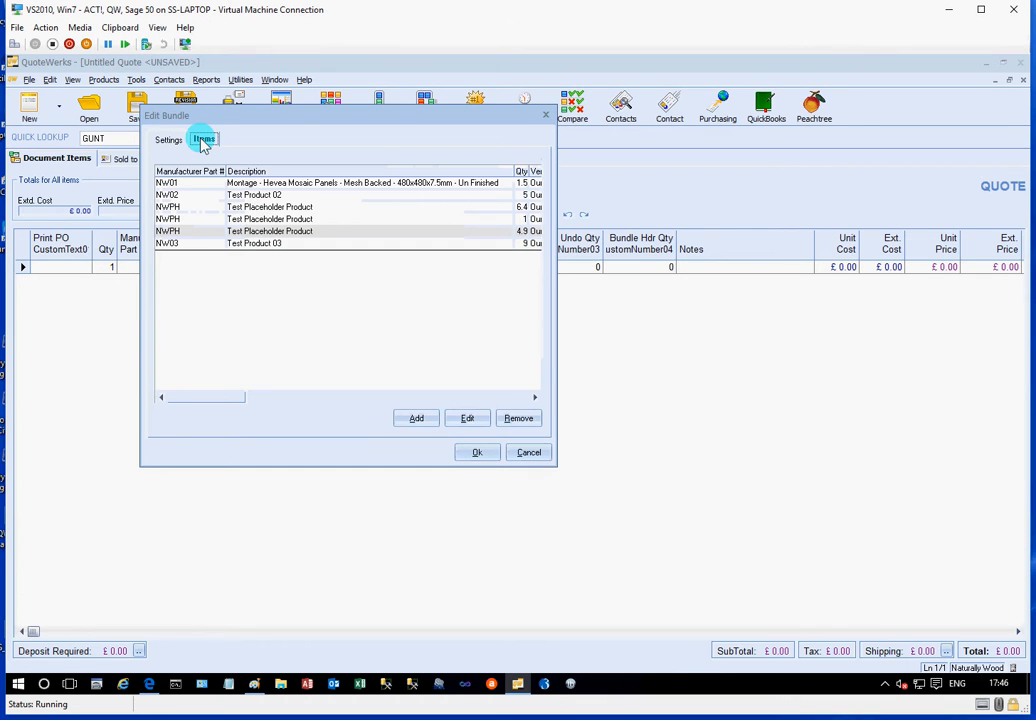
{"action": "left_click", "coordinate": [260, 209]}
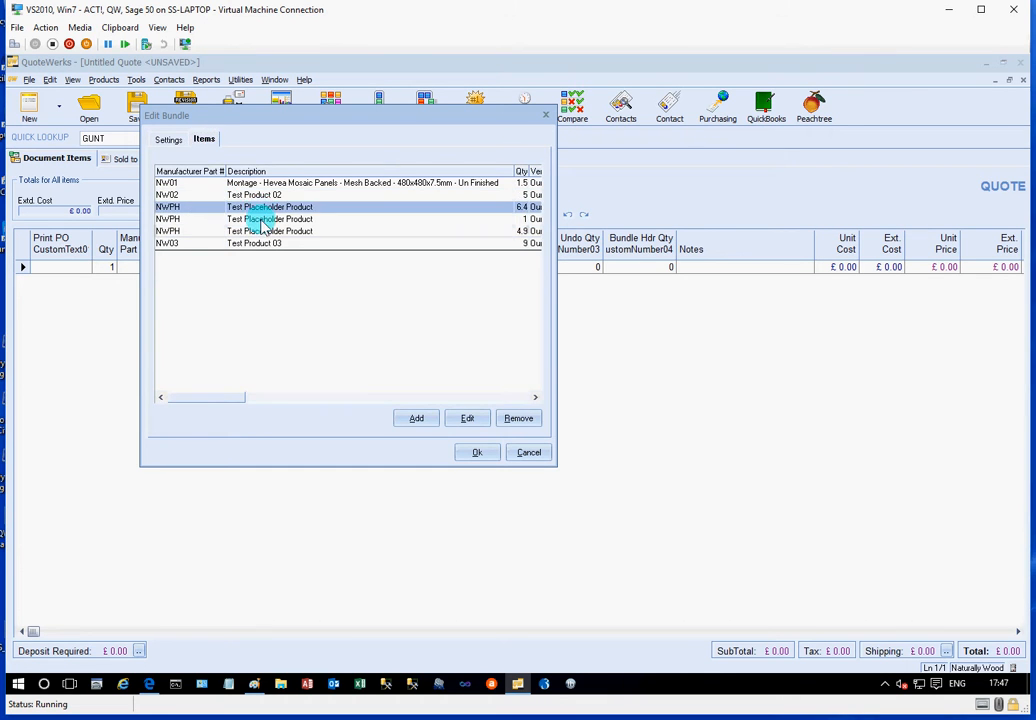
{"action": "left_click", "coordinate": [261, 219]}
{"action": "left_click", "coordinate": [262, 231]}
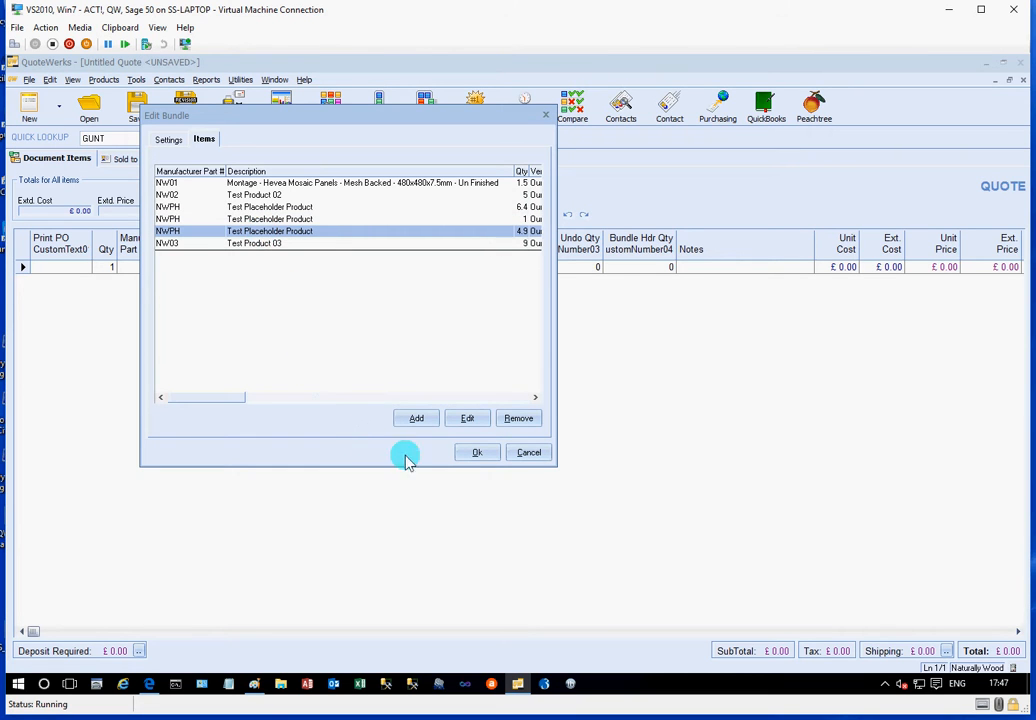
{"action": "left_click", "coordinate": [530, 453]}
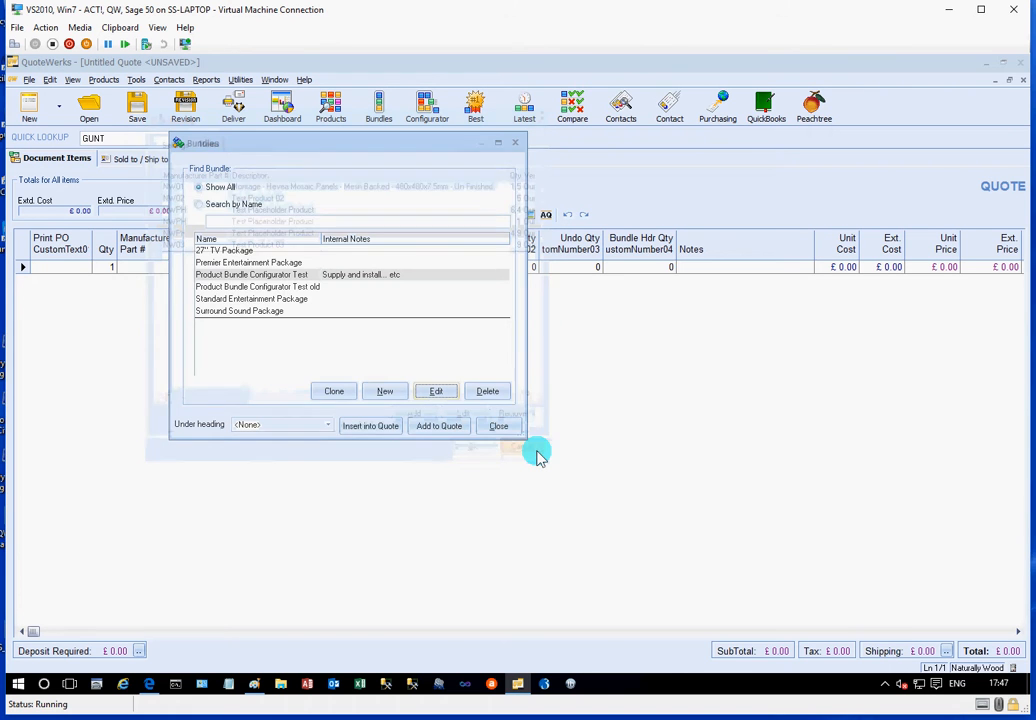
{"action": "left_click", "coordinate": [499, 427]}
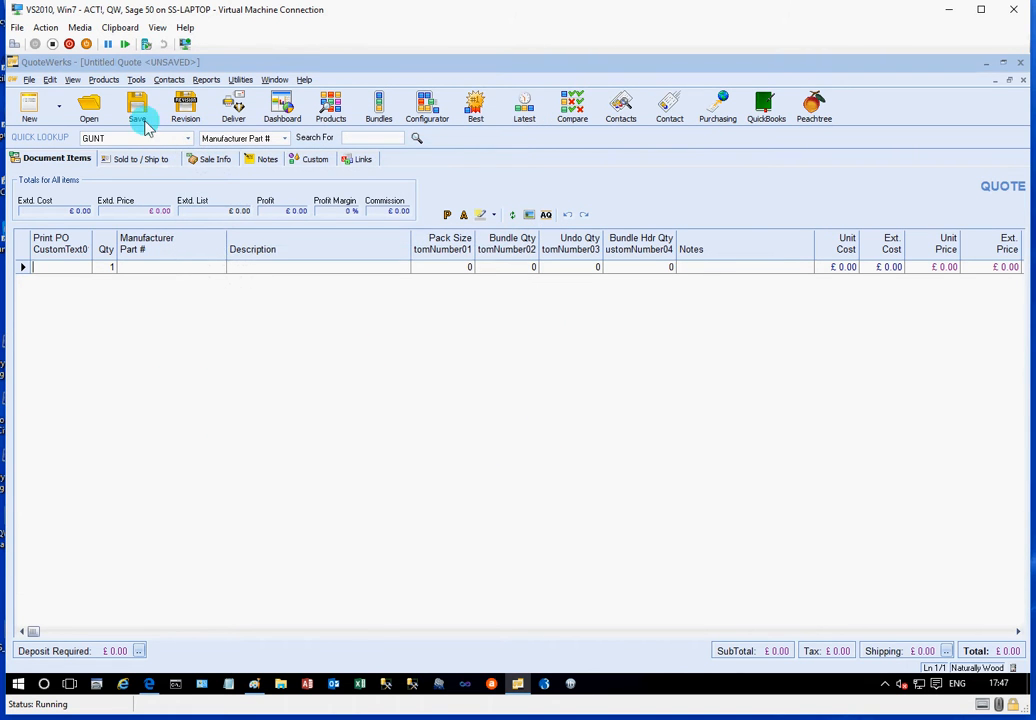
Step: Start the Bundle Configurator tool and show its available bundles
{"action": "left_click", "coordinate": [136, 80]}
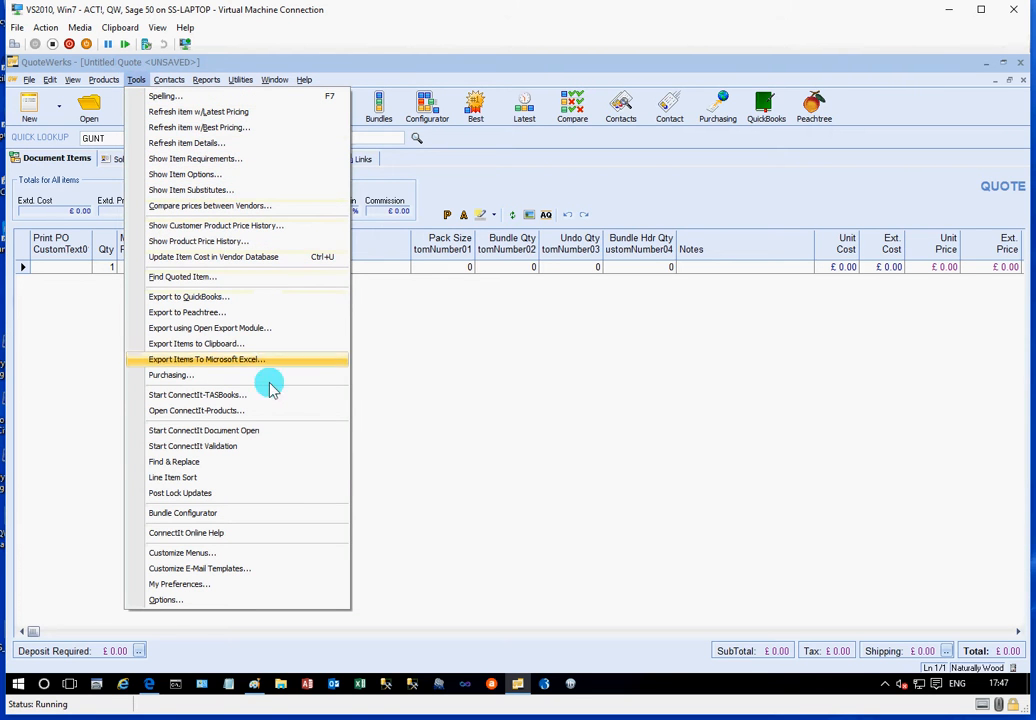
{"action": "left_click", "coordinate": [279, 515]}
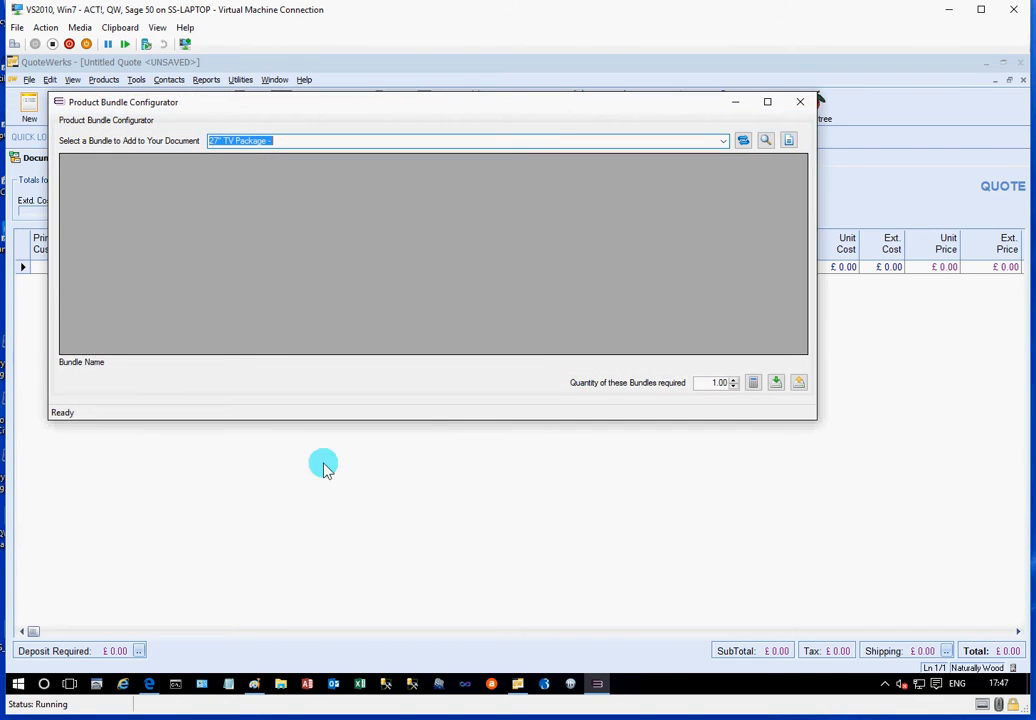
{"action": "left_click", "coordinate": [724, 145]}
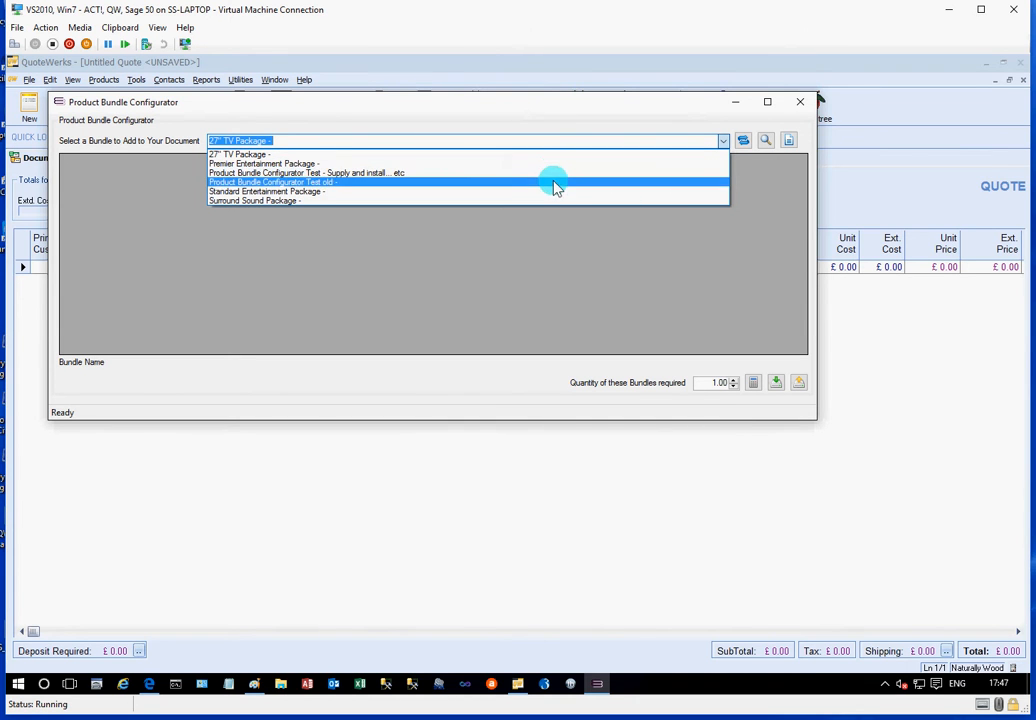
Step: Search the bundles for "test", check the matches, and restore the full bundle list
{"action": "left_click", "coordinate": [767, 141]}
{"action": "left_click", "coordinate": [767, 141]}
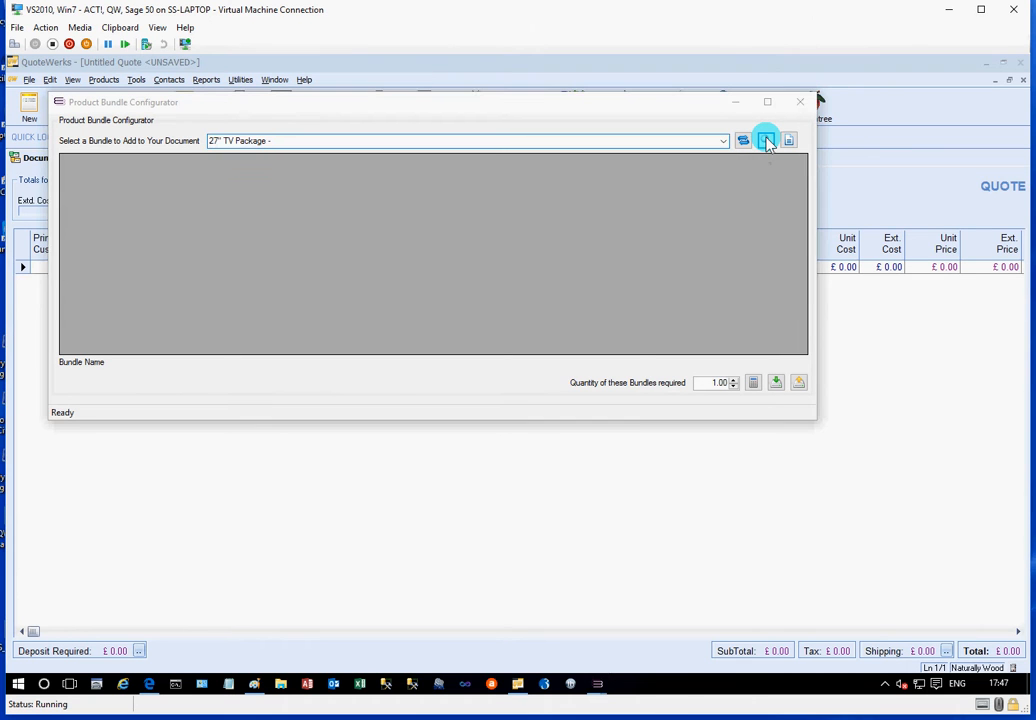
{"action": "type", "text": "test"}
{"action": "key", "text": "Return"}
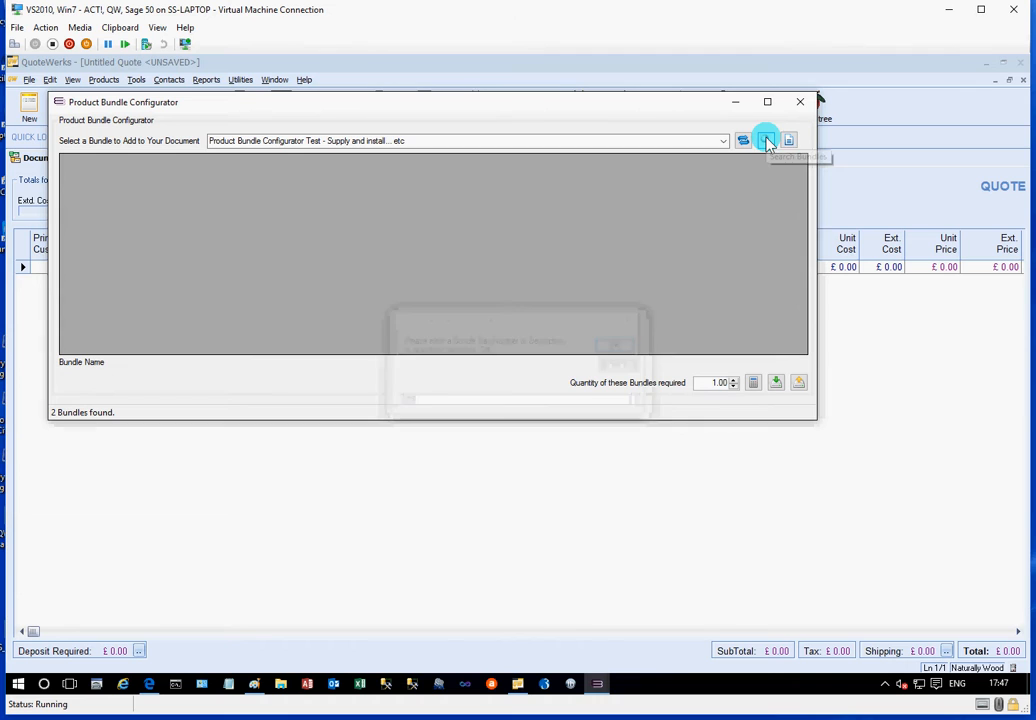
{"action": "left_click", "coordinate": [723, 141]}
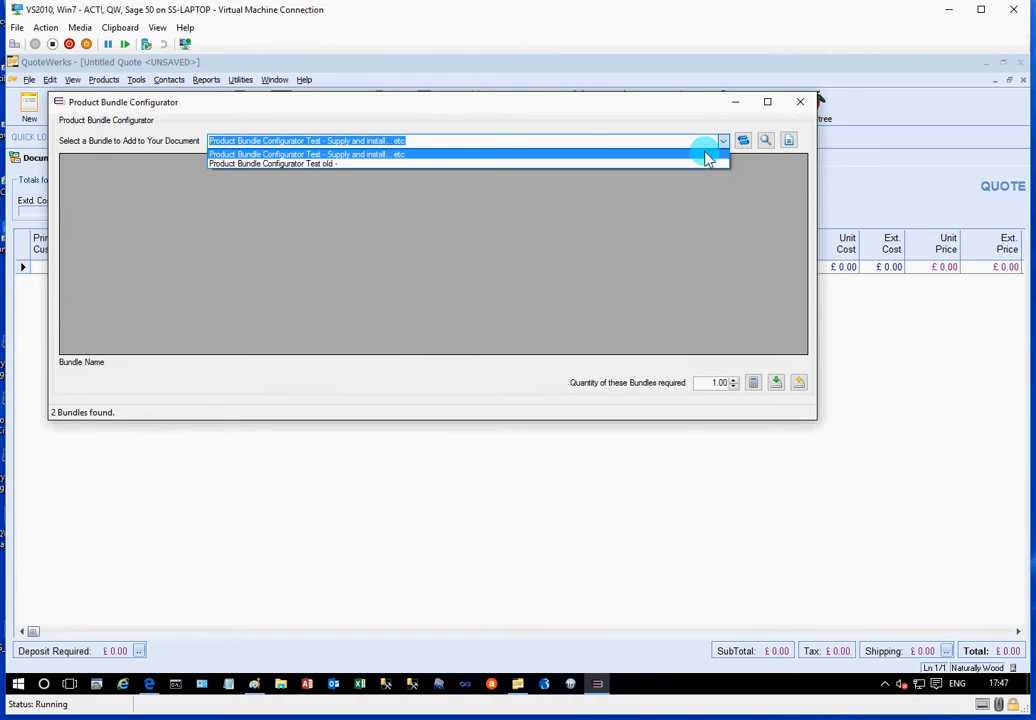
{"action": "left_click", "coordinate": [707, 158]}
{"action": "left_click", "coordinate": [742, 140]}
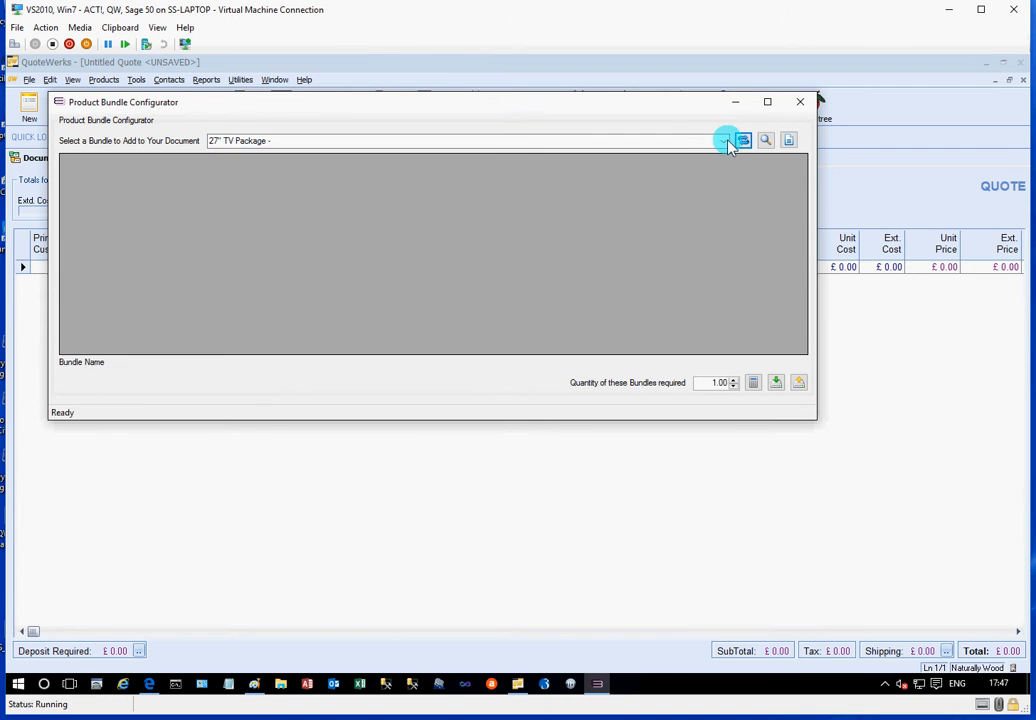
Step: Load the Product Bundle Configurator Test bundle with a quantity of 10
{"action": "left_click", "coordinate": [724, 141]}
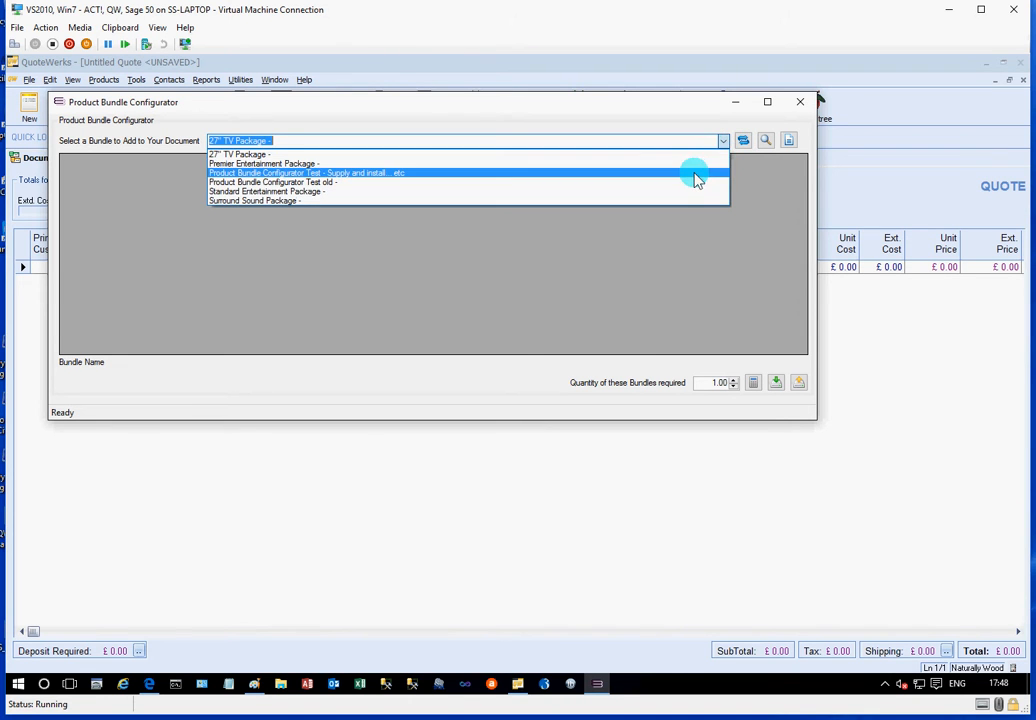
{"action": "left_click", "coordinate": [697, 176]}
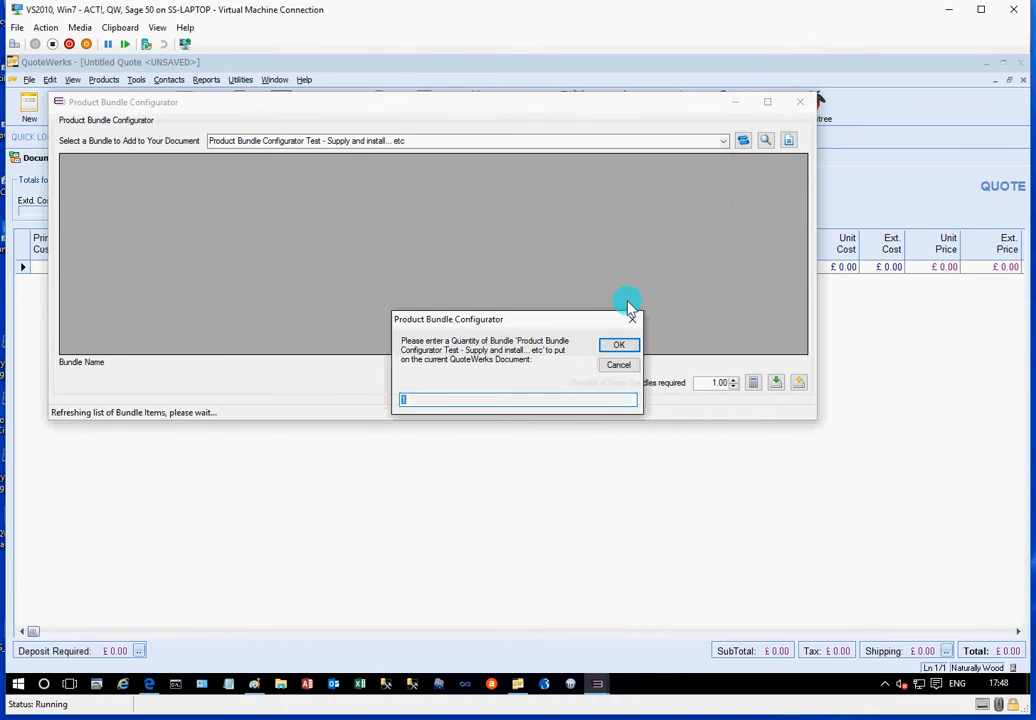
{"action": "left_click_drag", "start_coordinate": [557, 322], "coordinate": [519, 245]}
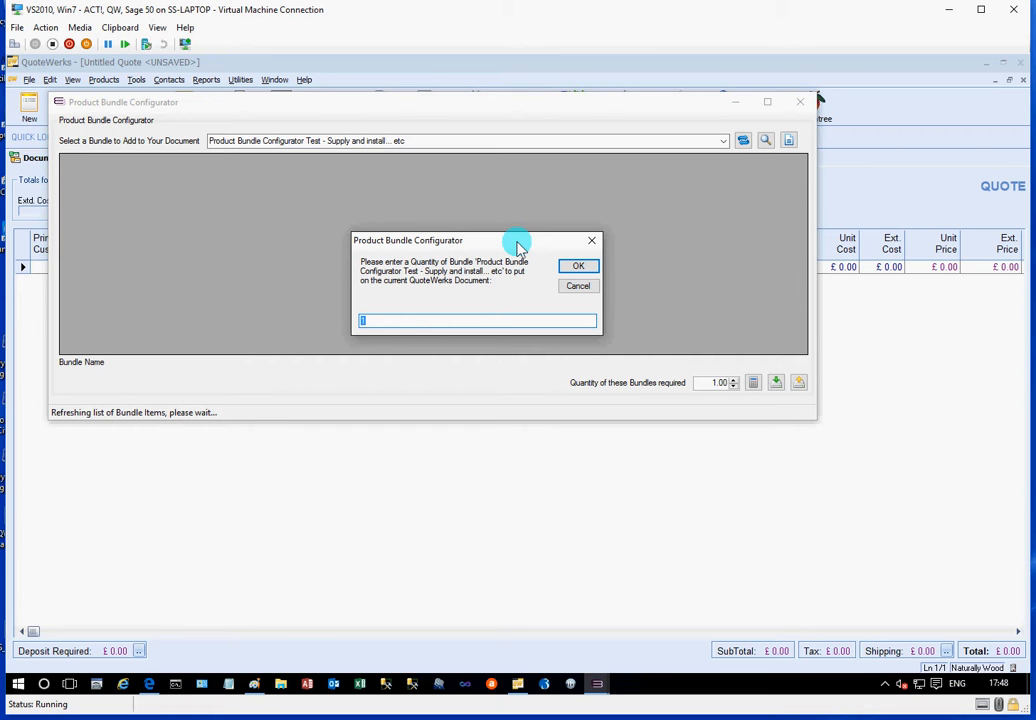
{"action": "type", "text": "10"}
{"action": "key", "text": "Return"}
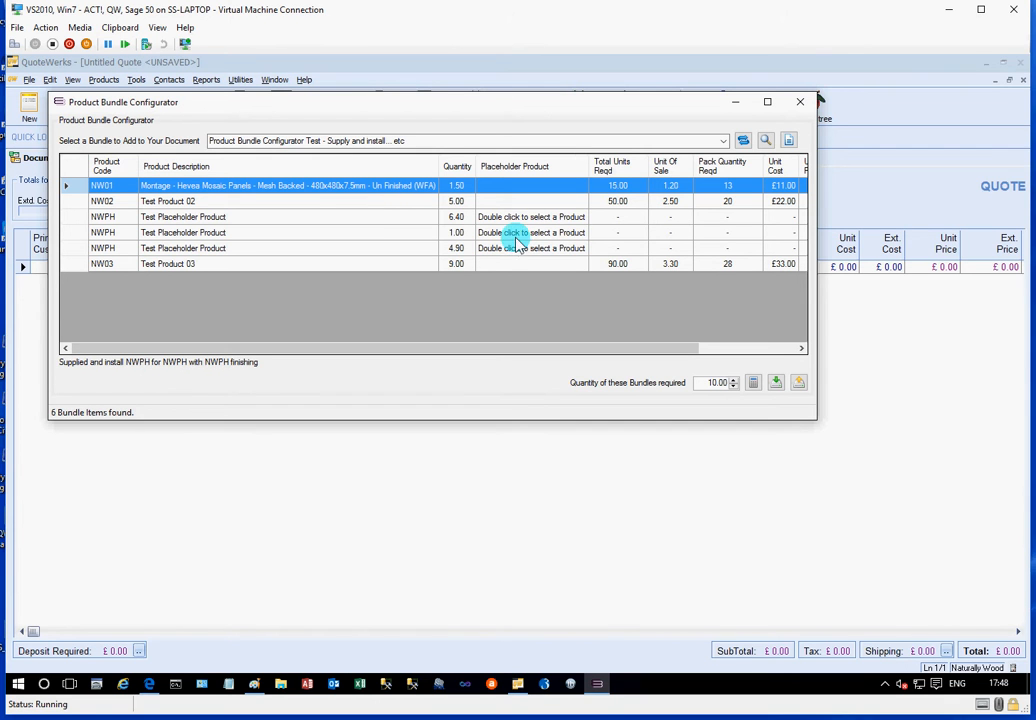
Step: Search product codes containing "oak" and replace the 6.40-quantity placeholder with BESP/OAKEX/120PSK, the 120x9mm Oak Exquisite parquet strip
{"action": "left_click", "coordinate": [366, 216]}
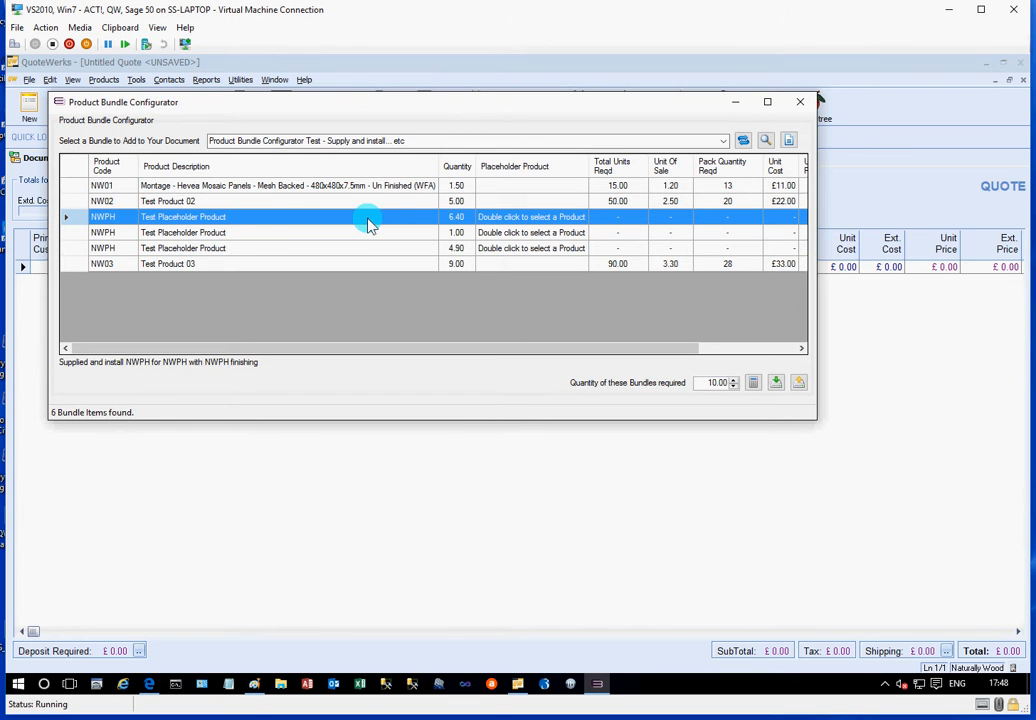
{"action": "double_click", "coordinate": [500, 220]}
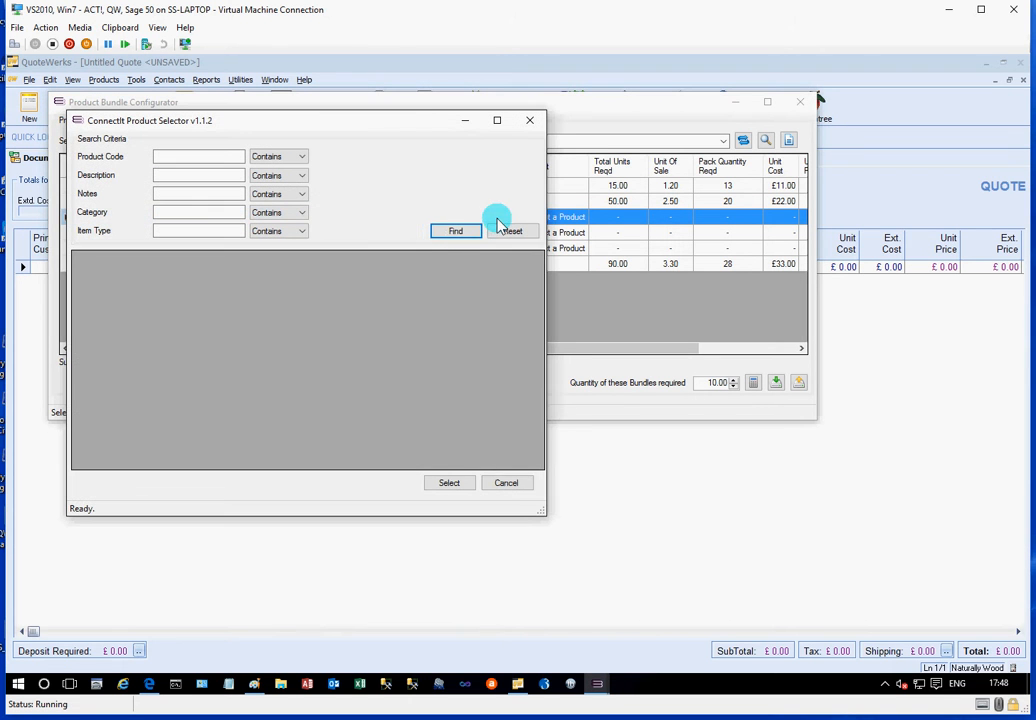
{"action": "left_click", "coordinate": [452, 233]}
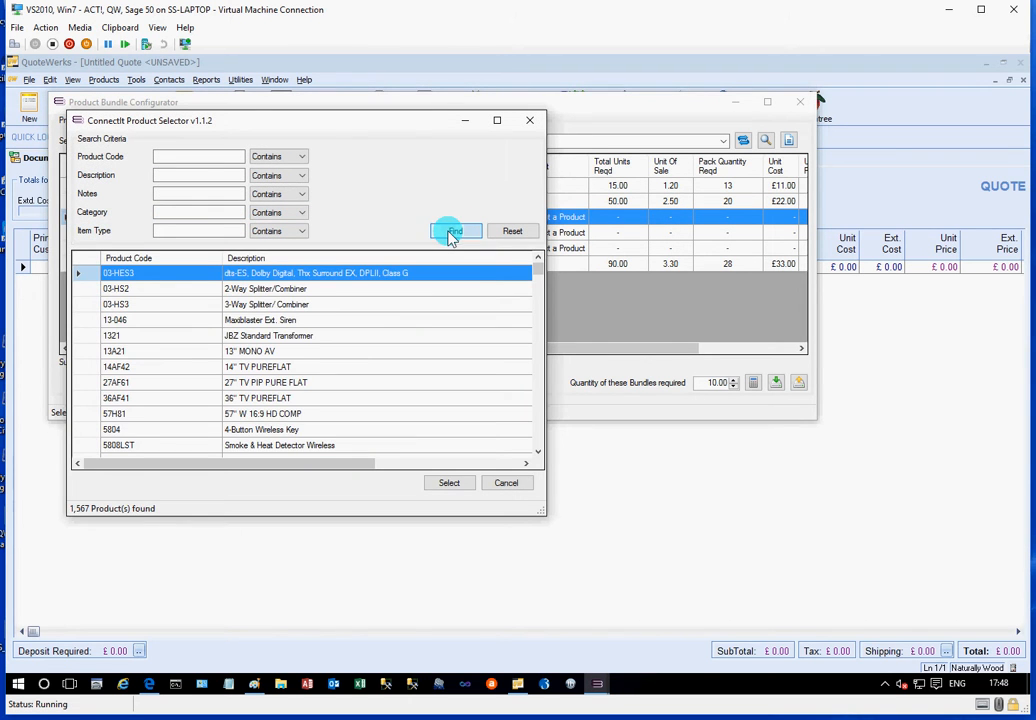
{"action": "left_click", "coordinate": [412, 369]}
{"action": "left_click", "coordinate": [407, 399]}
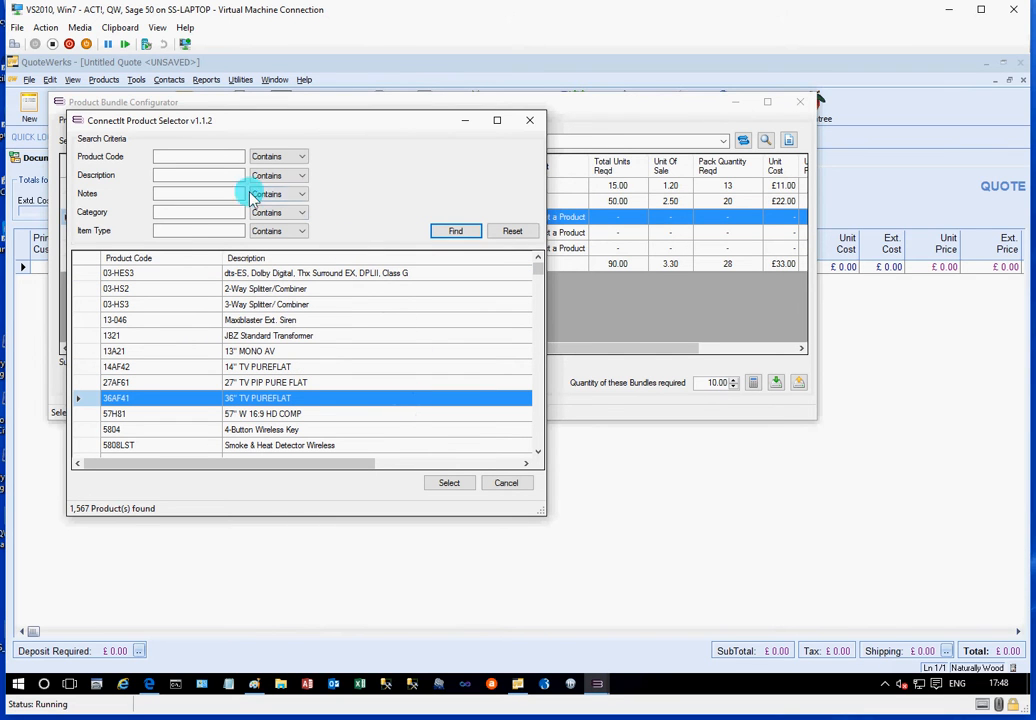
{"action": "left_click", "coordinate": [213, 160]}
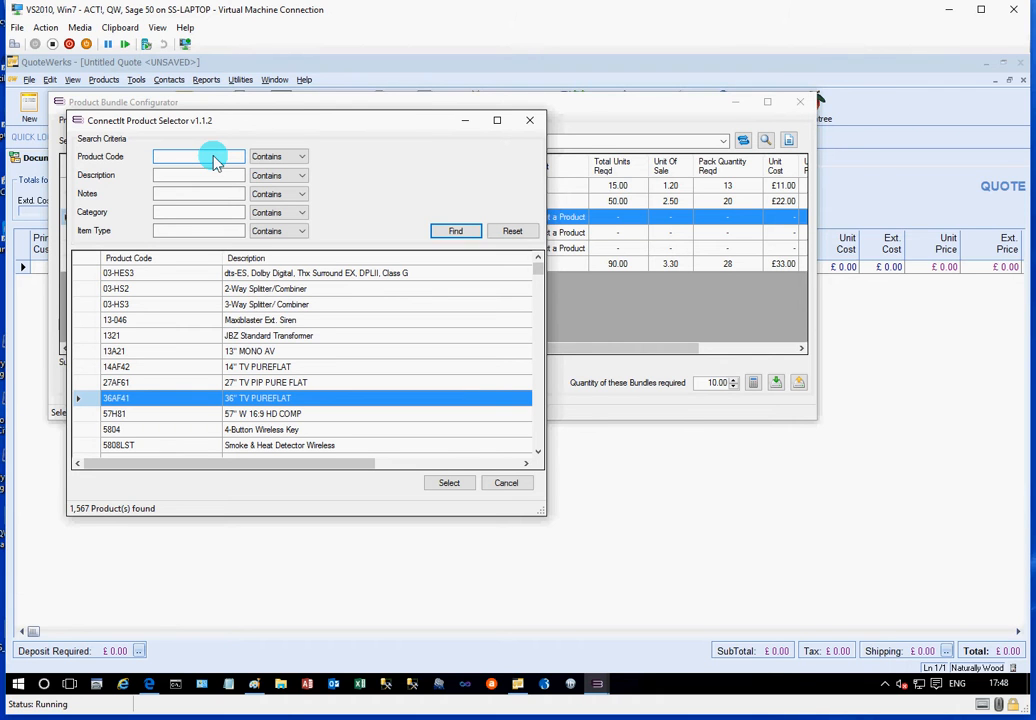
{"action": "type", "text": "oak"}
{"action": "key", "text": "Return"}
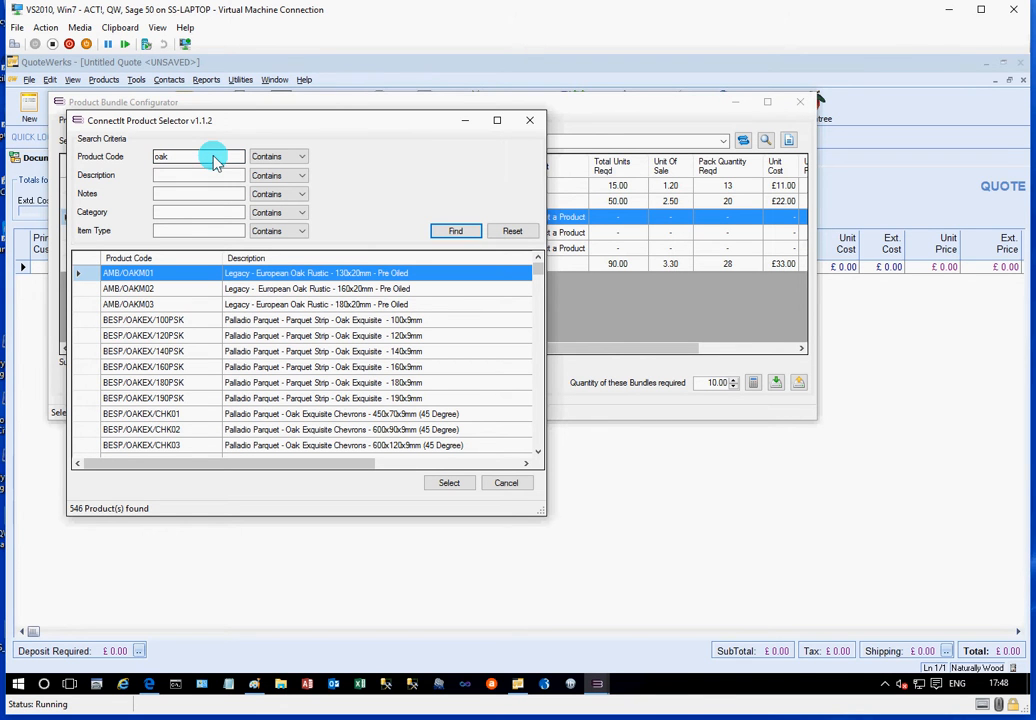
{"action": "double_click", "coordinate": [321, 337]}
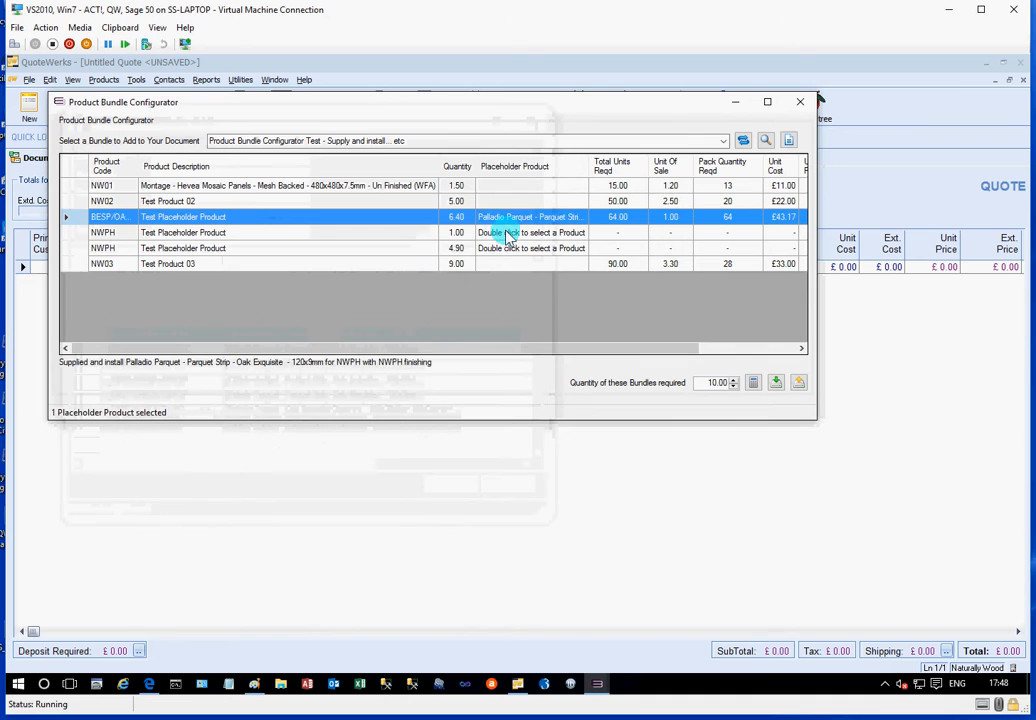
Step: Replace the 1.00-quantity placeholder with AMB/OAKM01, Legacy European Oak Rustic 130x20mm Pre Oiled, found by searching product codes for "oak"
{"action": "double_click", "coordinate": [509, 232]}
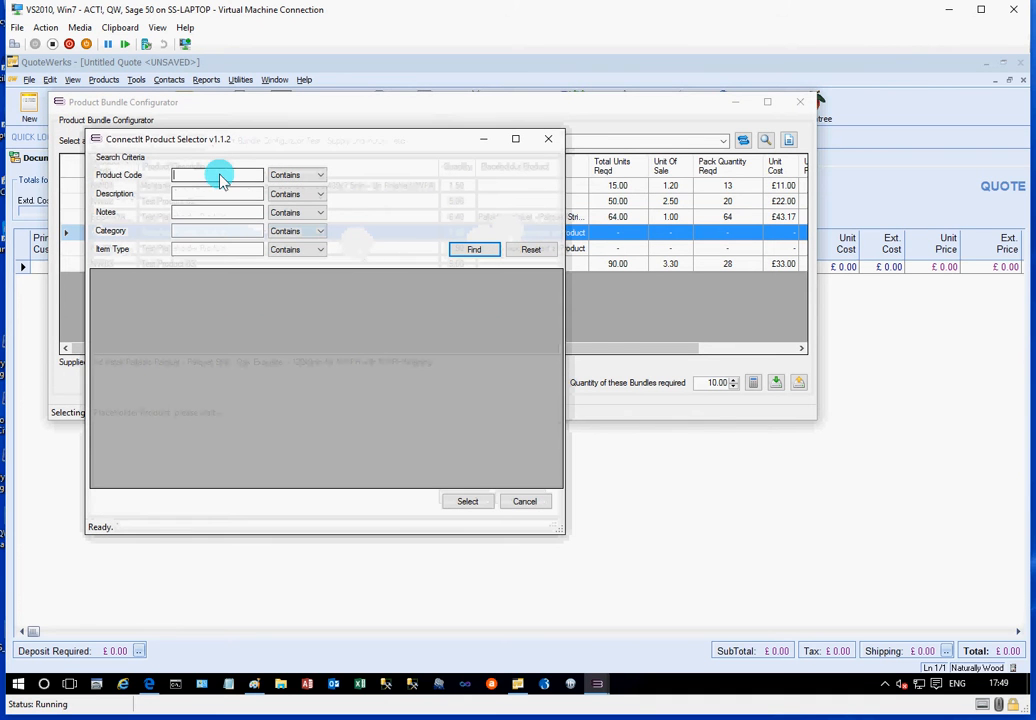
{"action": "type", "text": "oak"}
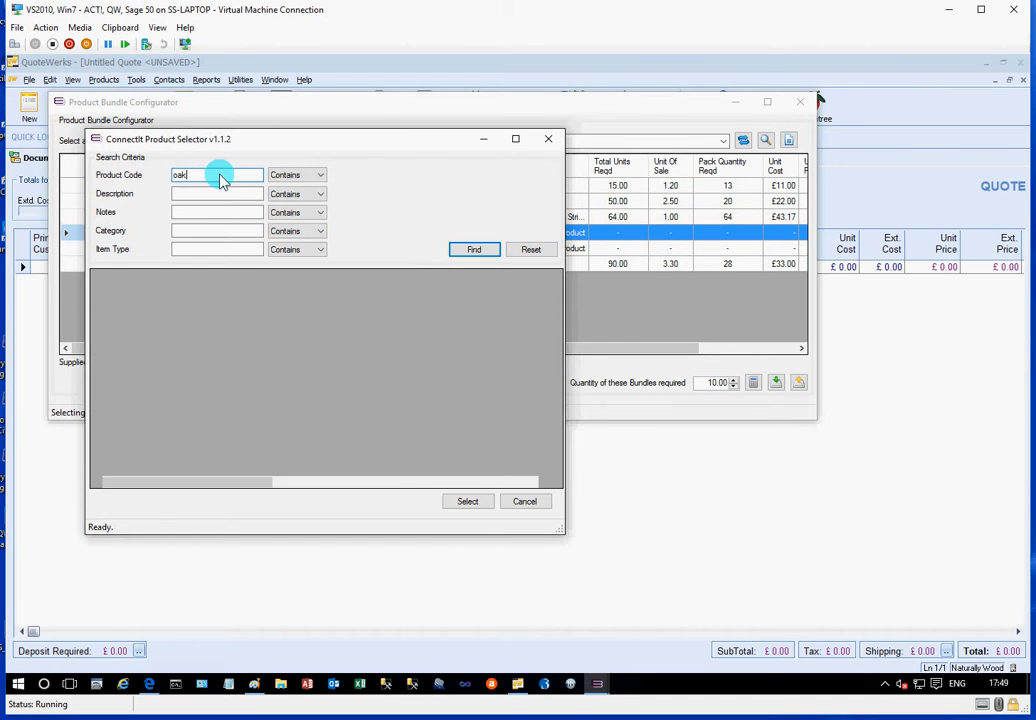
{"action": "key", "text": "Return"}
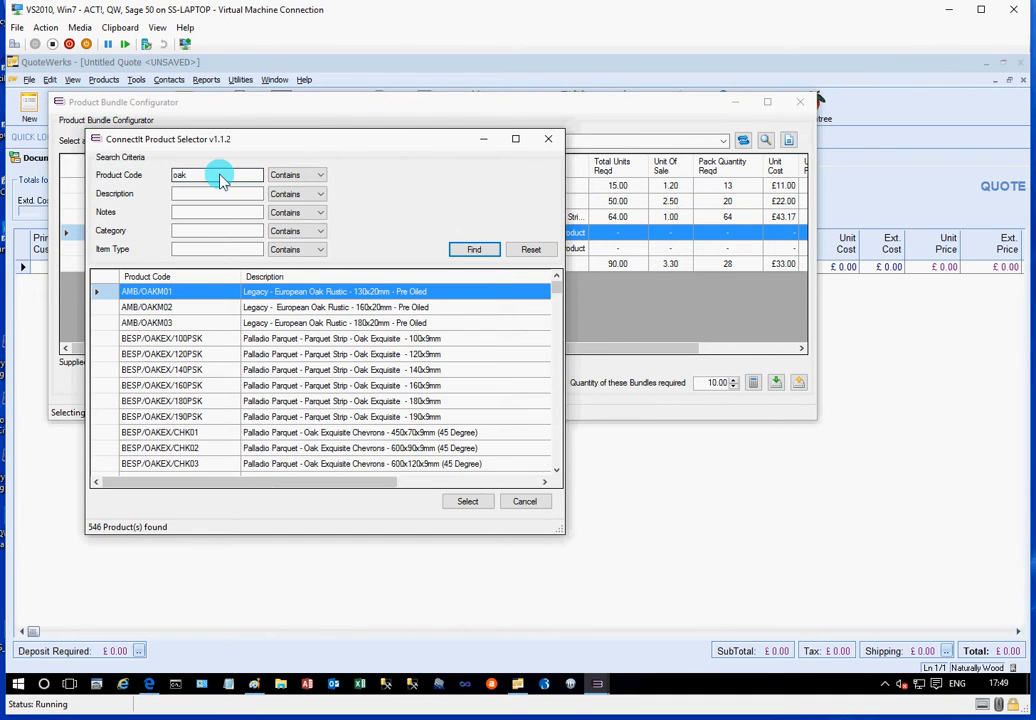
{"action": "double_click", "coordinate": [280, 292]}
Step: Replace the 4.90-quantity placeholder with the Fusion 15 'Design' European Oak Prime 500 x 100 x 15mm wood block, found by searching product codes for "oak"
{"action": "double_click", "coordinate": [507, 248]}
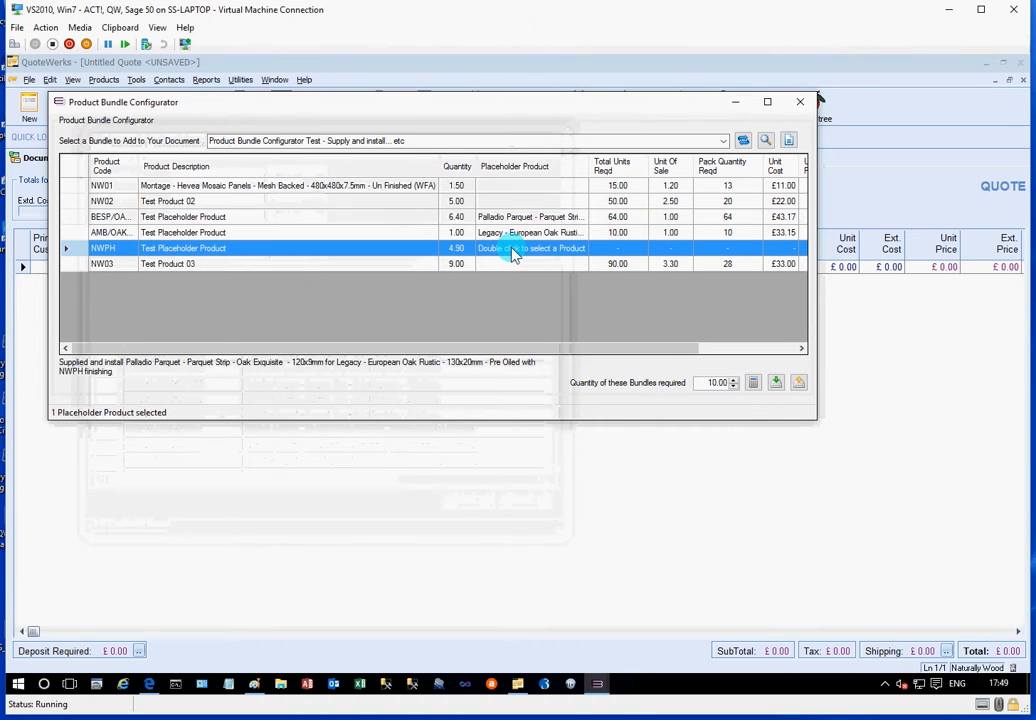
{"action": "left_click", "coordinate": [275, 197]}
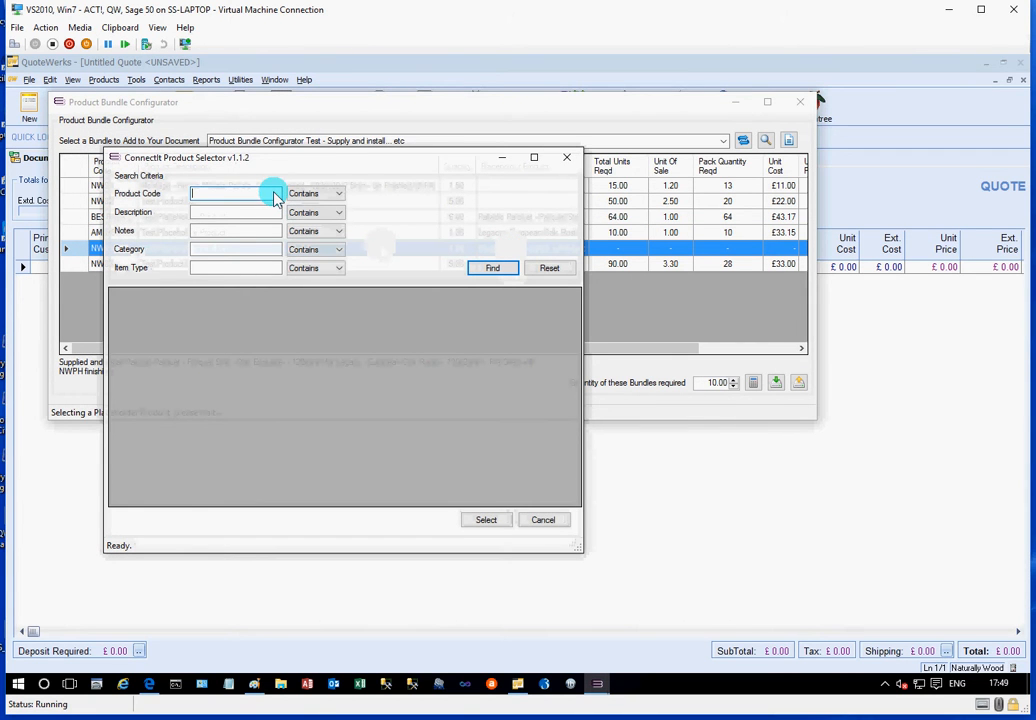
{"action": "type", "text": "oak"}
{"action": "key", "text": "Return"}
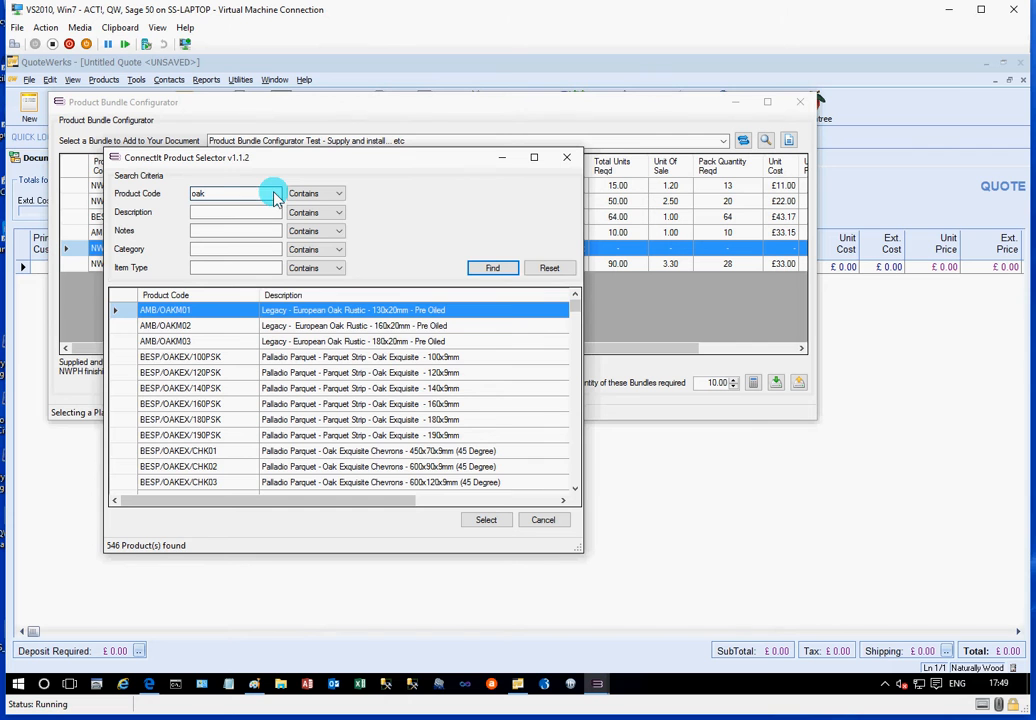
{"action": "left_click_drag", "start_coordinate": [576, 303], "coordinate": [518, 439]}
{"action": "left_click", "coordinate": [437, 390]}
{"action": "double_click", "coordinate": [437, 390]}
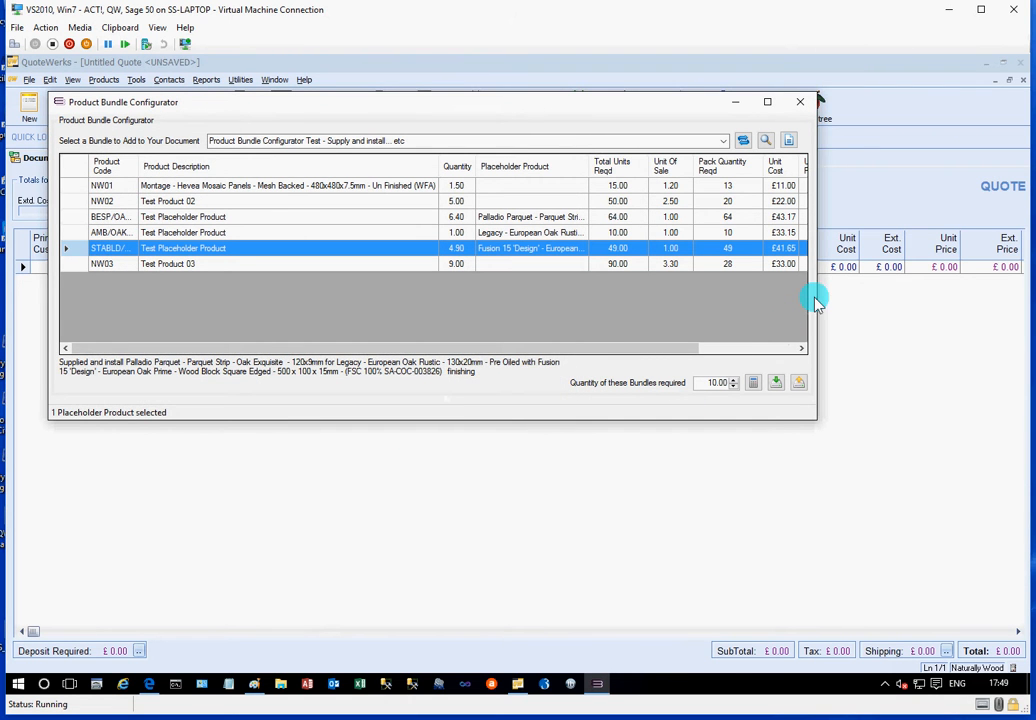
Step: Widen the configurator window and narrow the Product Description column to fit all price columns, and check the three replaced placeholder rows
{"action": "left_click_drag", "start_coordinate": [818, 300], "coordinate": [900, 296]}
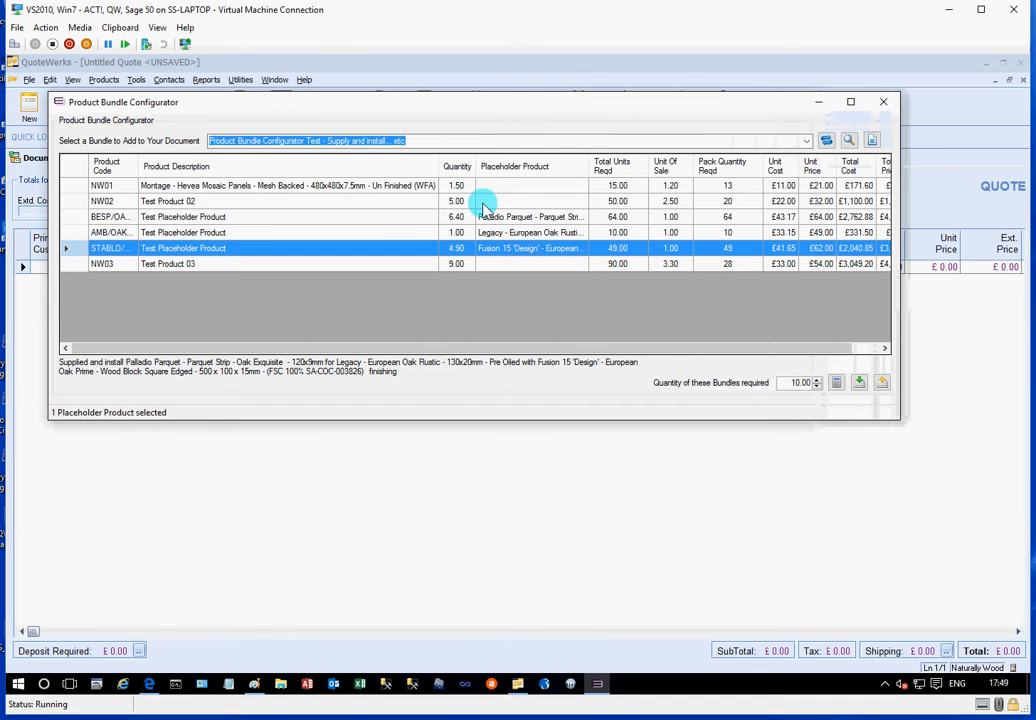
{"action": "left_click_drag", "start_coordinate": [438, 172], "coordinate": [381, 178]}
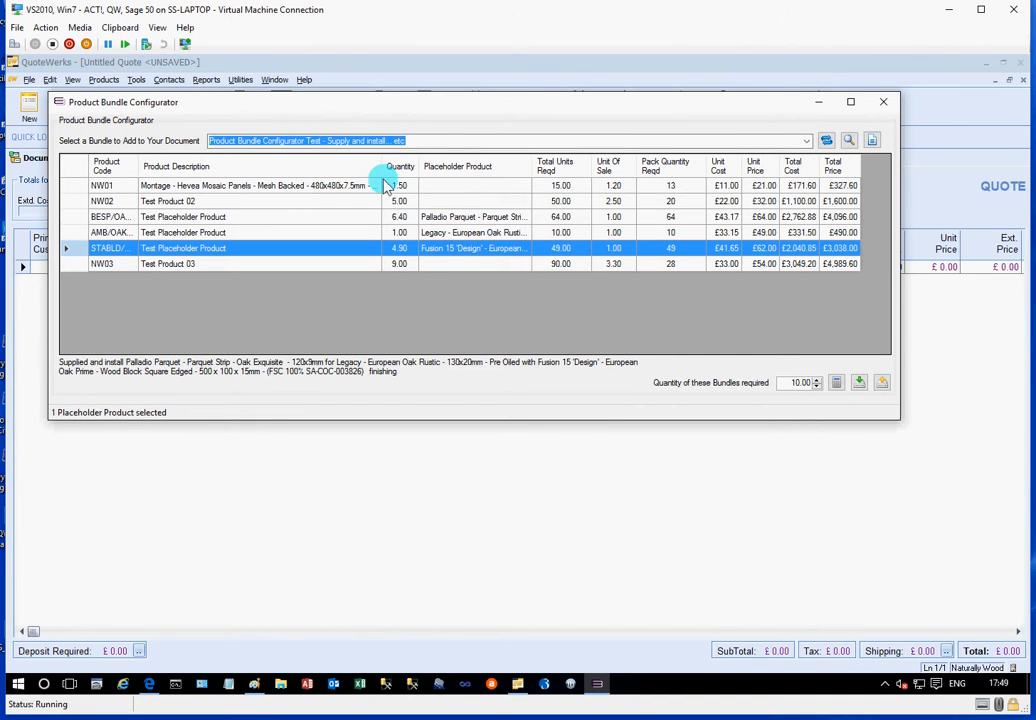
{"action": "left_click", "coordinate": [250, 219]}
{"action": "left_click", "coordinate": [250, 233]}
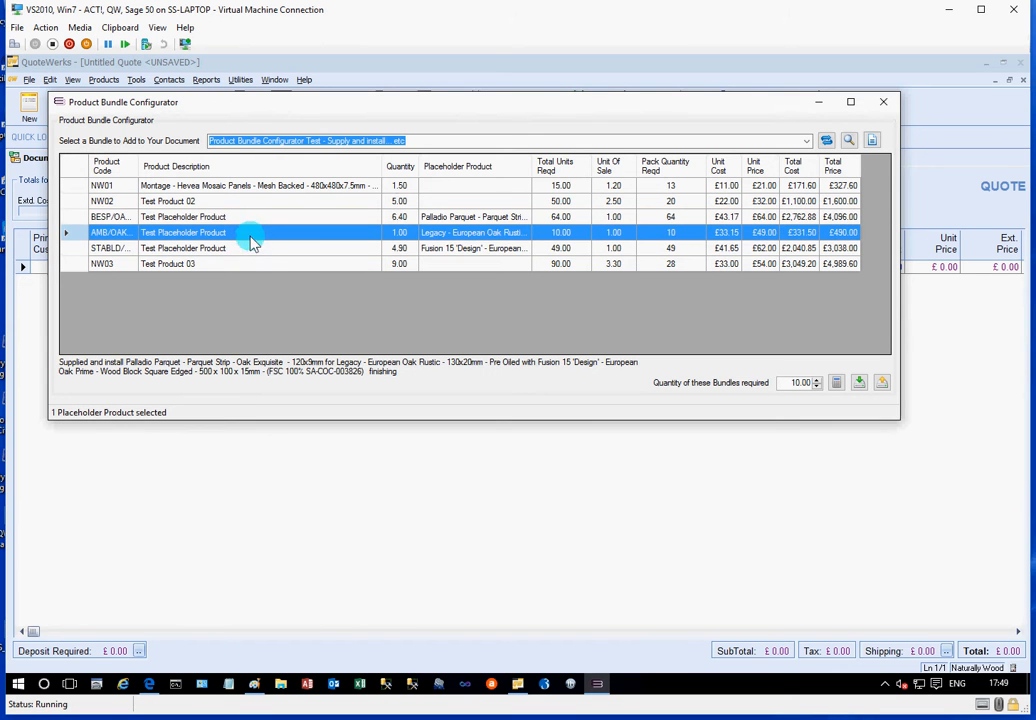
{"action": "left_click", "coordinate": [252, 249]}
{"action": "left_click", "coordinate": [260, 219]}
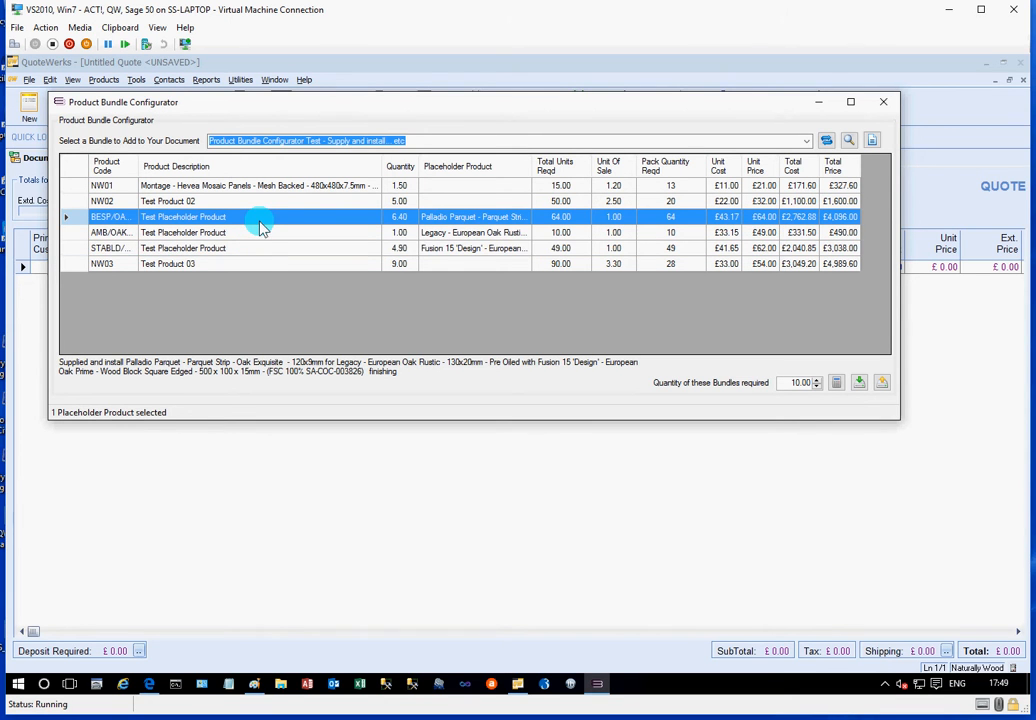
{"action": "left_click", "coordinate": [261, 233]}
{"action": "left_click", "coordinate": [275, 248]}
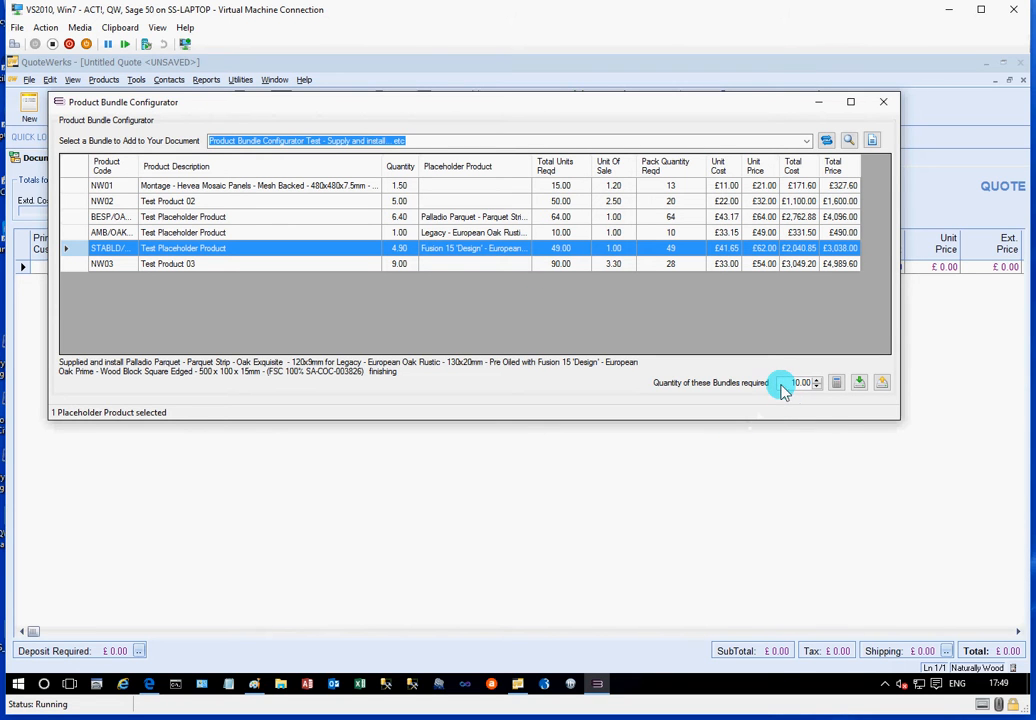
Step: Compare the required bundle quantity with the items' Quantity, Total Units Reqd and Unit Of Sale values
{"action": "left_click_drag", "start_coordinate": [786, 385], "coordinate": [830, 380]}
{"action": "left_click", "coordinate": [395, 187]}
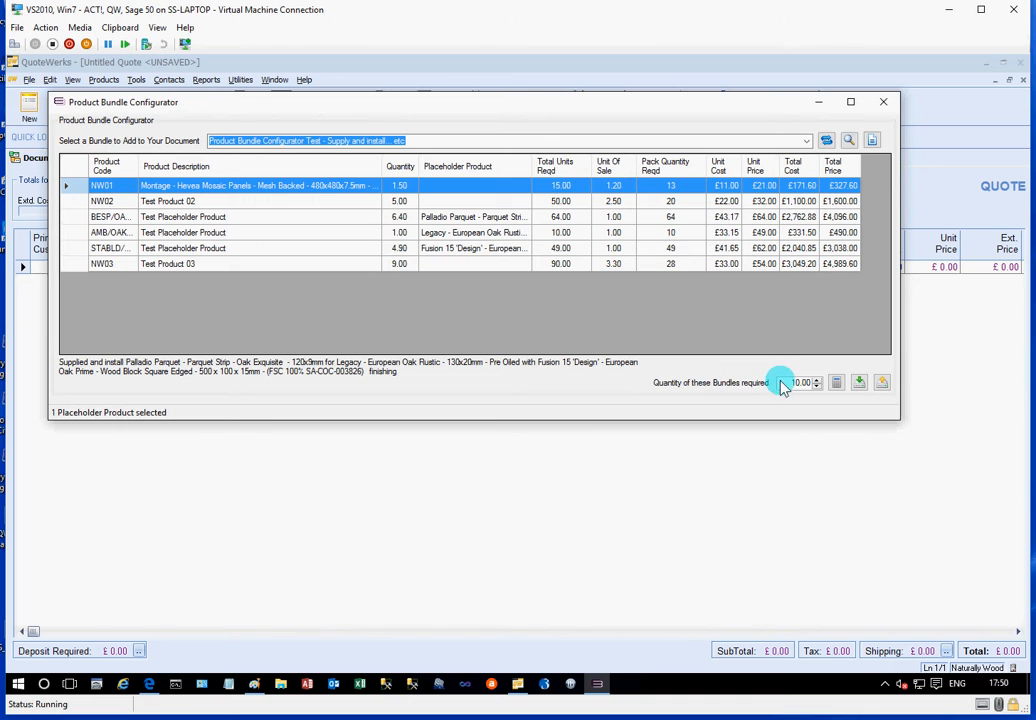
{"action": "left_click", "coordinate": [401, 203]}
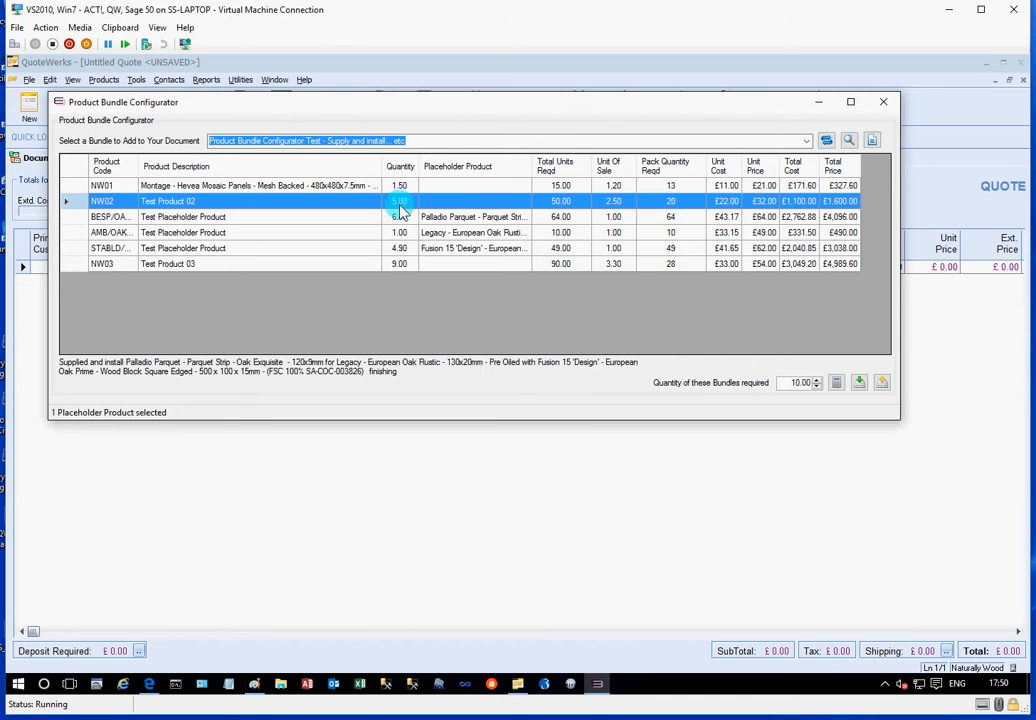
{"action": "left_click", "coordinate": [543, 233]}
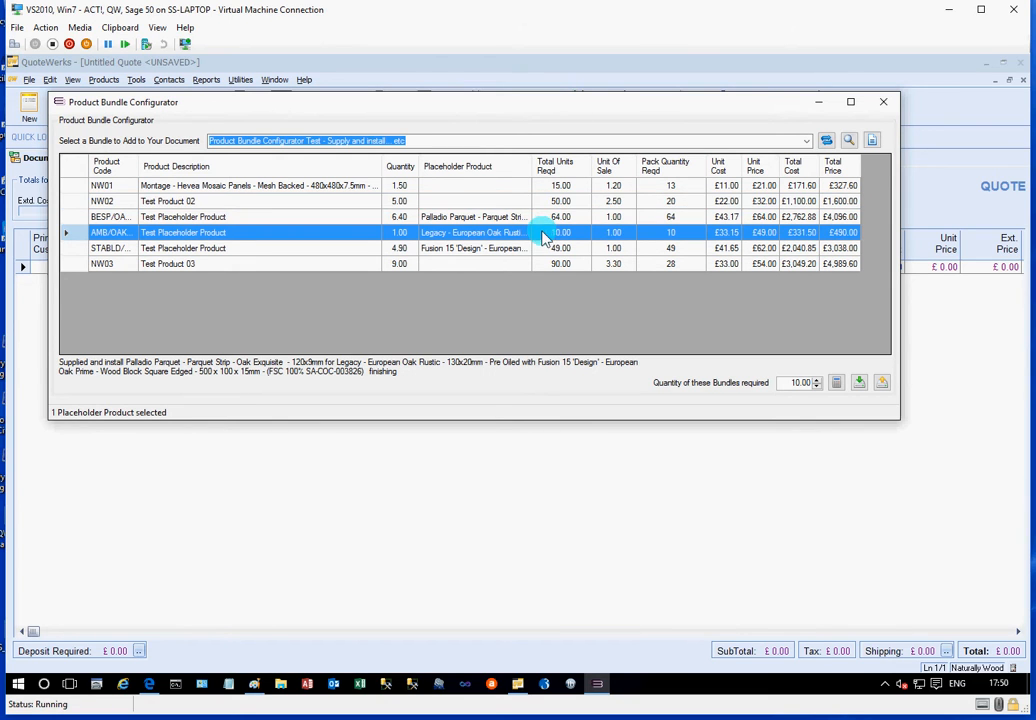
{"action": "left_click", "coordinate": [600, 187]}
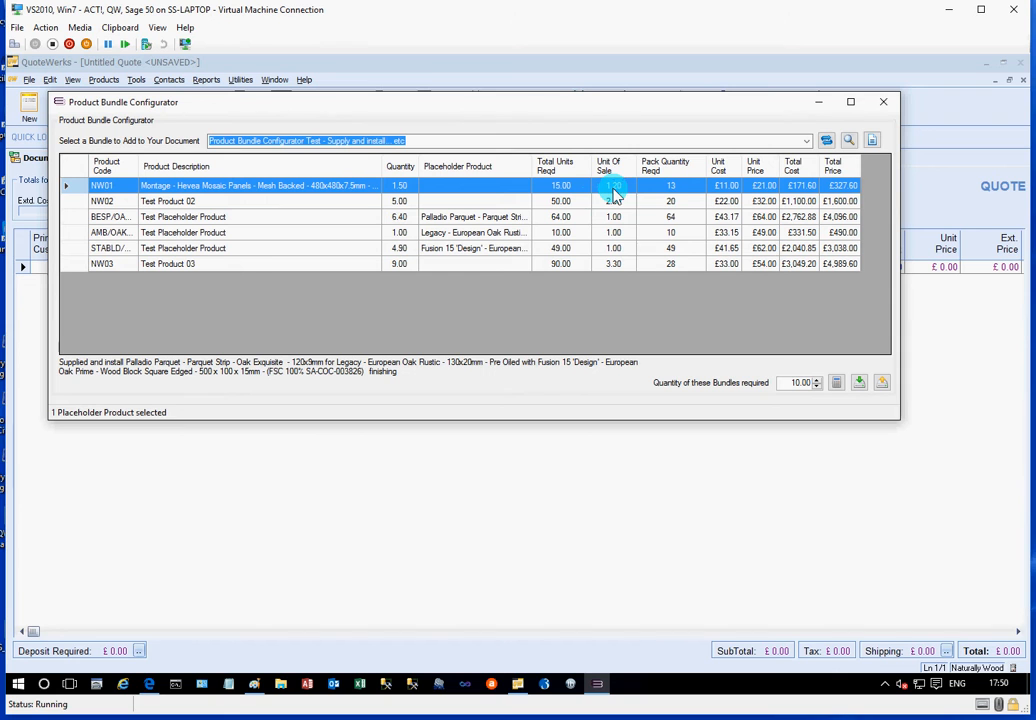
{"action": "left_click", "coordinate": [690, 204]}
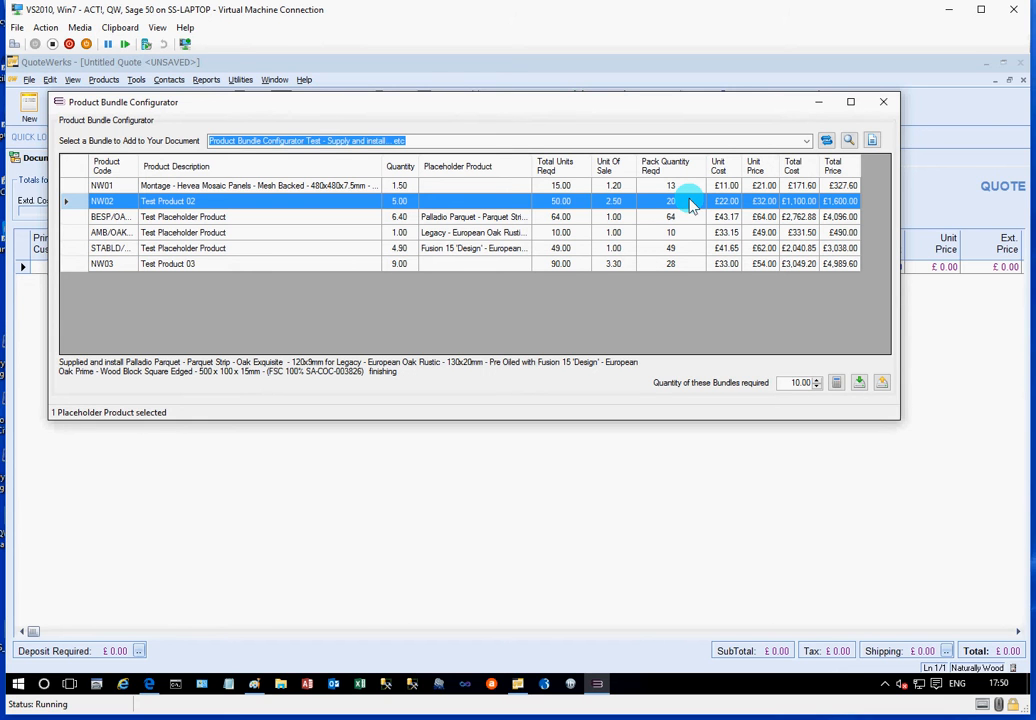
Step: Examine the Pack Quantity Reqd value of each bundle item from NW01 to NW03
{"action": "left_click", "coordinate": [691, 187]}
{"action": "left_click", "coordinate": [690, 201]}
{"action": "left_click", "coordinate": [690, 216]}
{"action": "left_click", "coordinate": [691, 232]}
{"action": "left_click", "coordinate": [692, 248]}
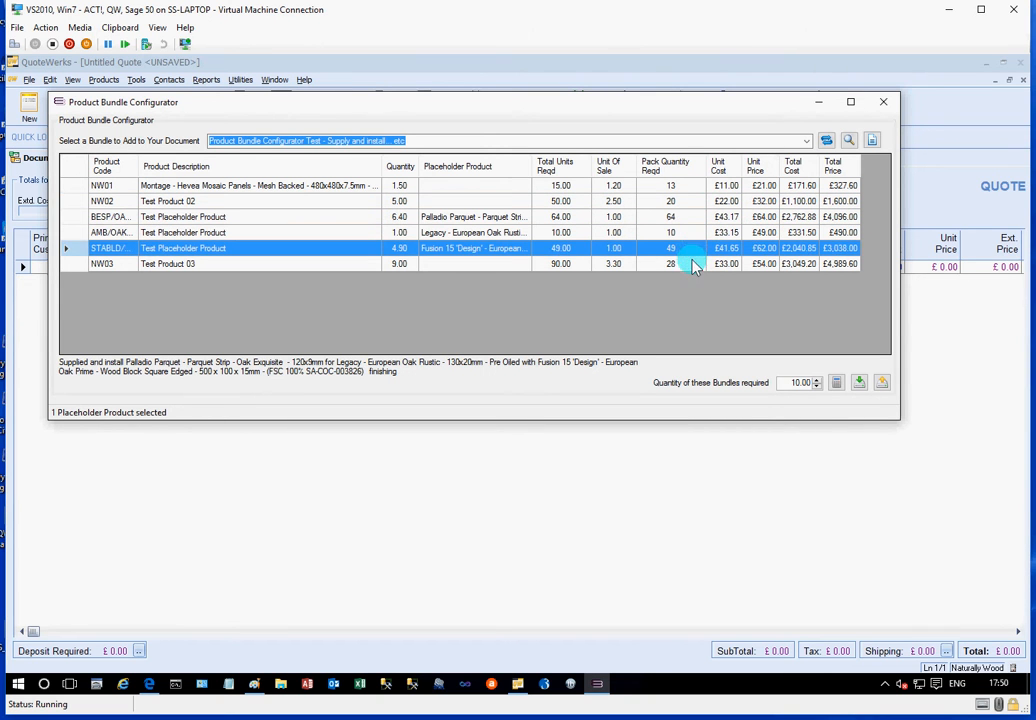
{"action": "left_click", "coordinate": [692, 264]}
{"action": "left_click", "coordinate": [691, 192]}
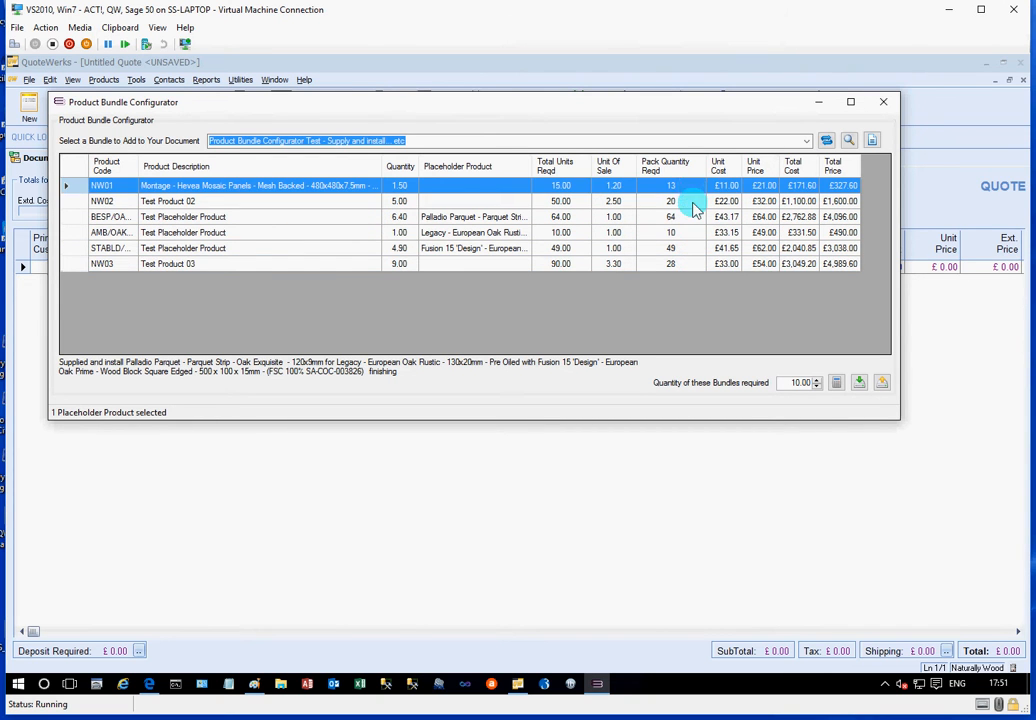
{"action": "left_click", "coordinate": [693, 201]}
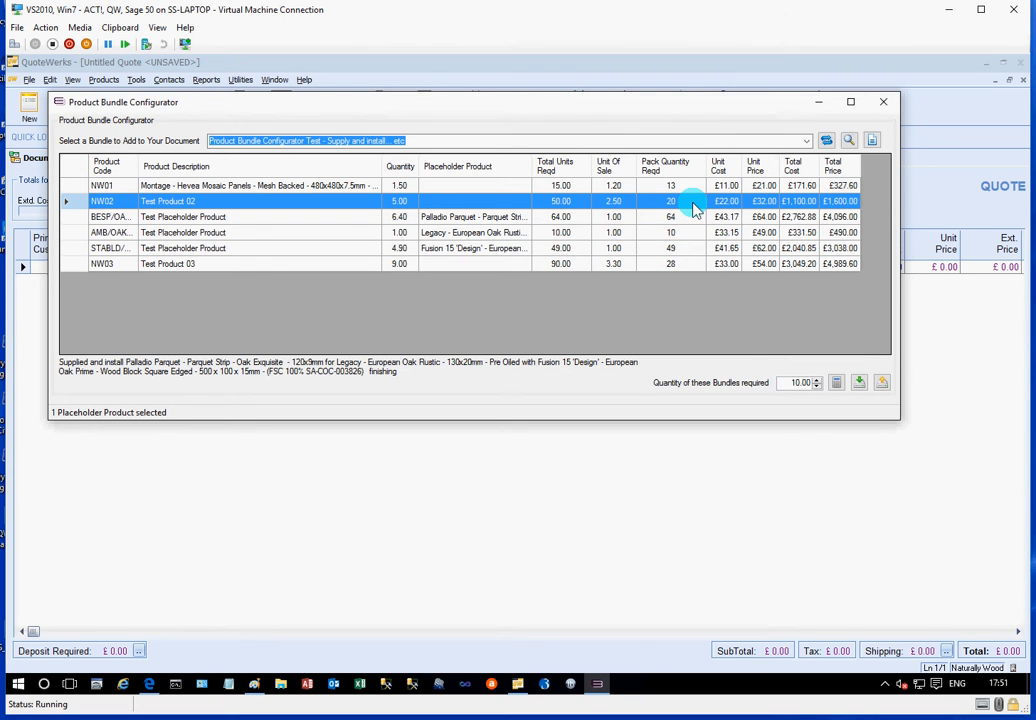
Step: Set the quantity of bundles required to 12 and recalculate the item pack quantities
{"action": "double_click", "coordinate": [793, 383]}
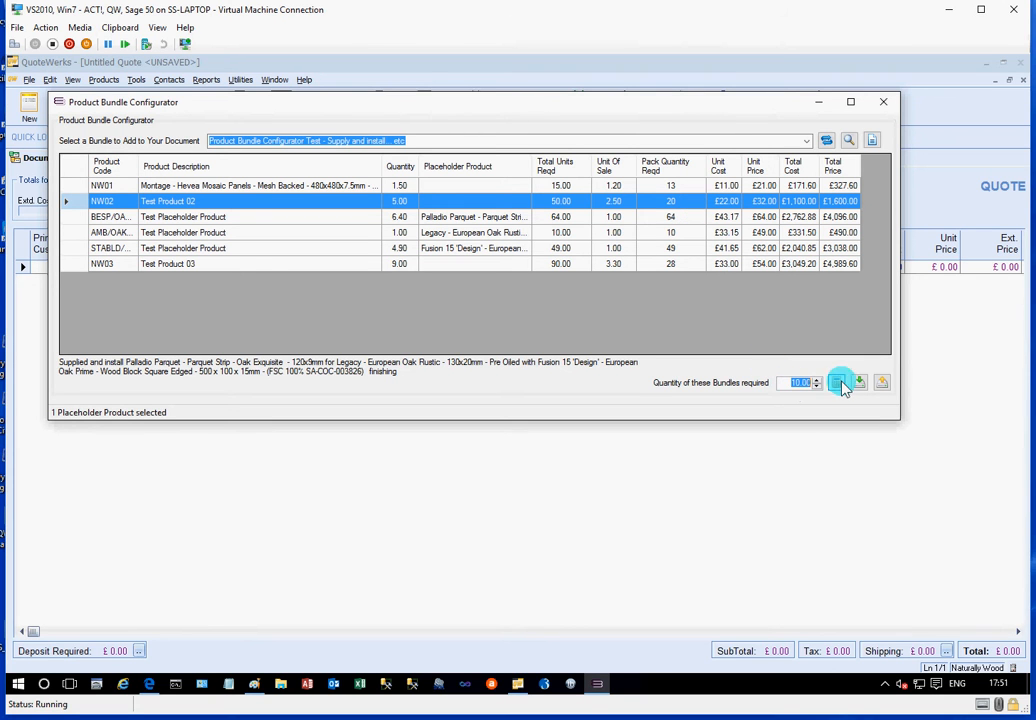
{"action": "type", "text": "12"}
{"action": "left_click", "coordinate": [836, 383]}
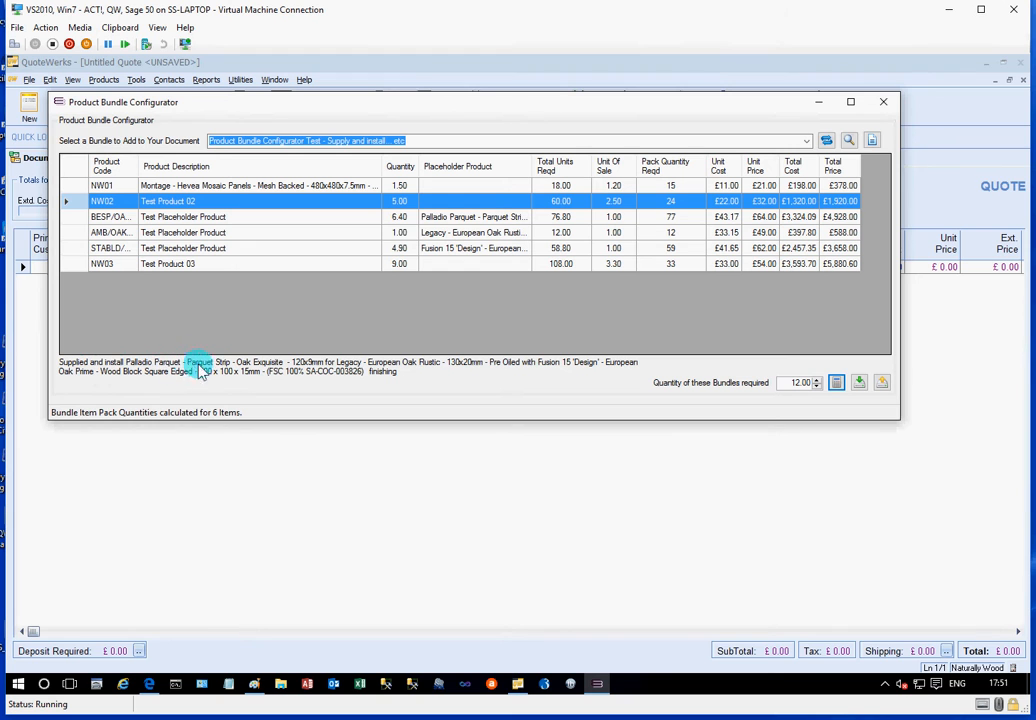
Step: Append the configured bundle to the current quote, and minimise the configurator to show the document items
{"action": "left_click", "coordinate": [434, 217]}
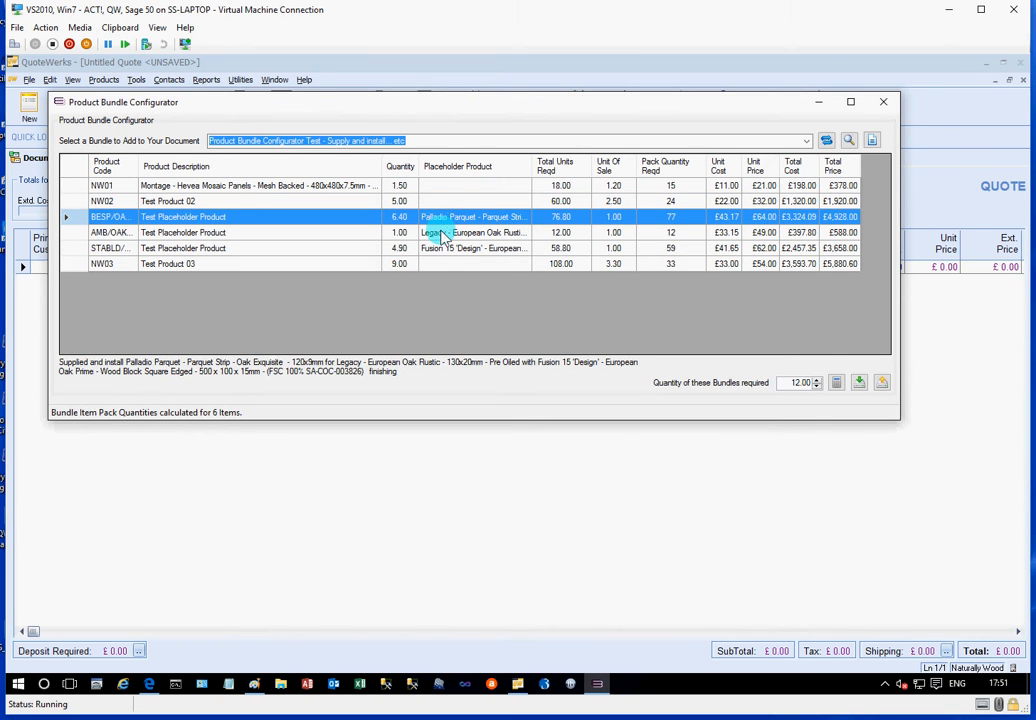
{"action": "left_click", "coordinate": [437, 233]}
{"action": "left_click", "coordinate": [443, 251]}
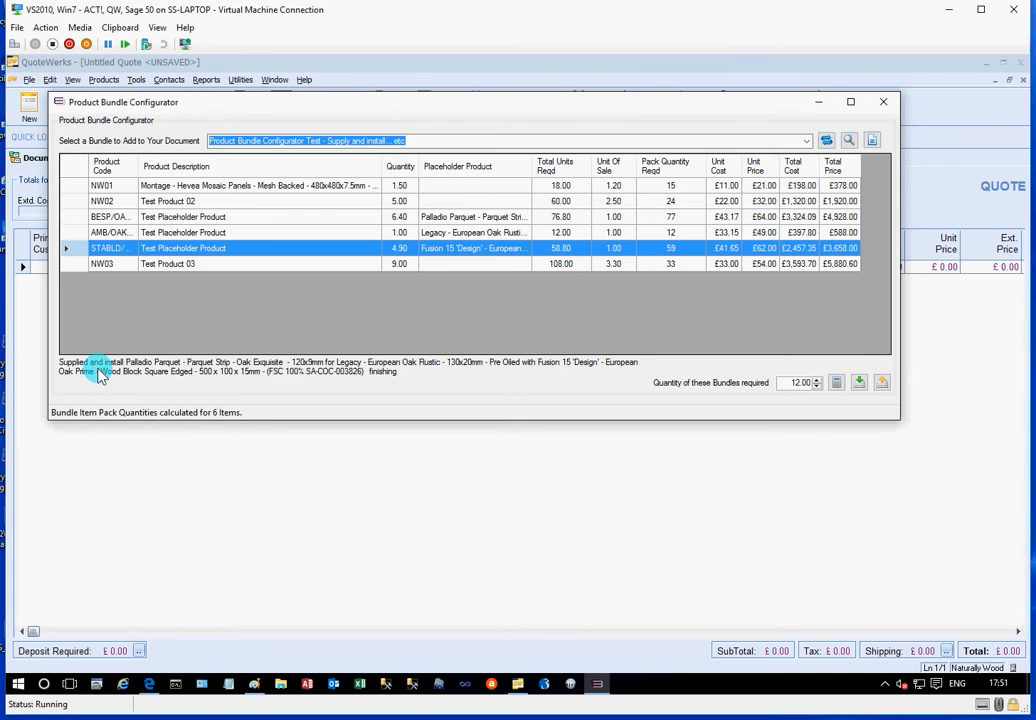
{"action": "left_click", "coordinate": [859, 383]}
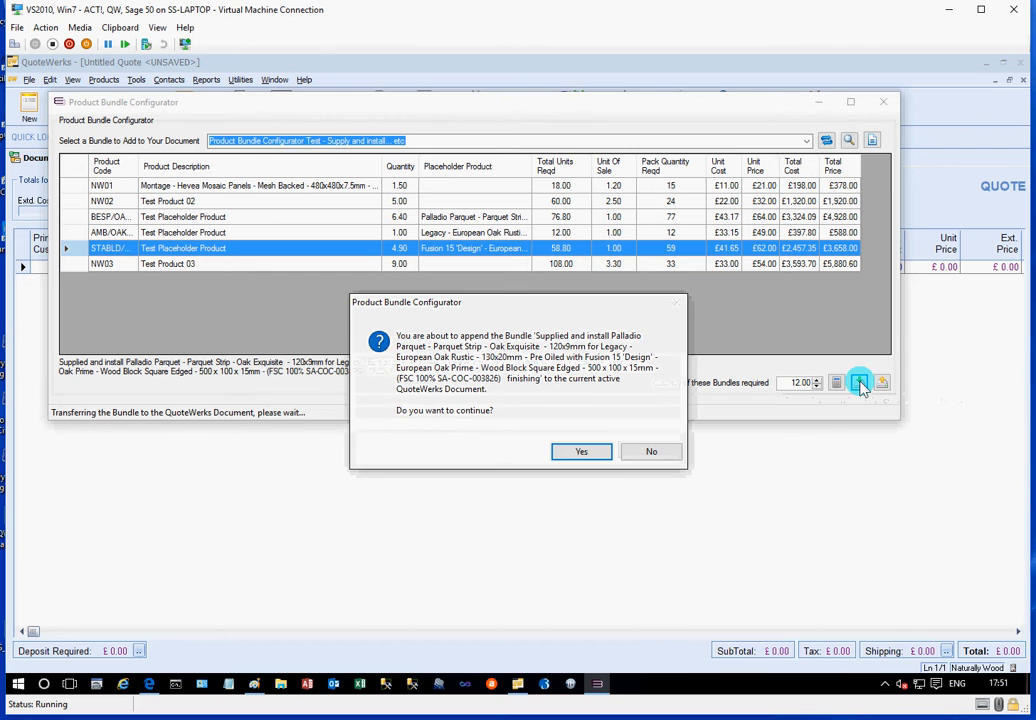
{"action": "left_click", "coordinate": [588, 455]}
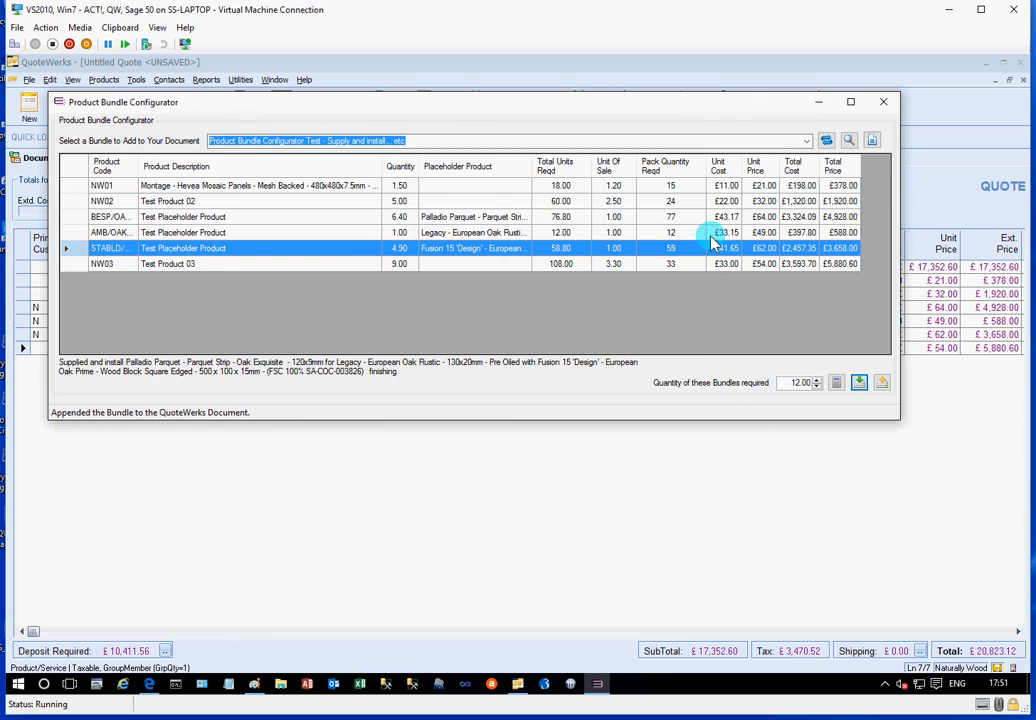
{"action": "left_click_drag", "start_coordinate": [755, 114], "coordinate": [757, 130]}
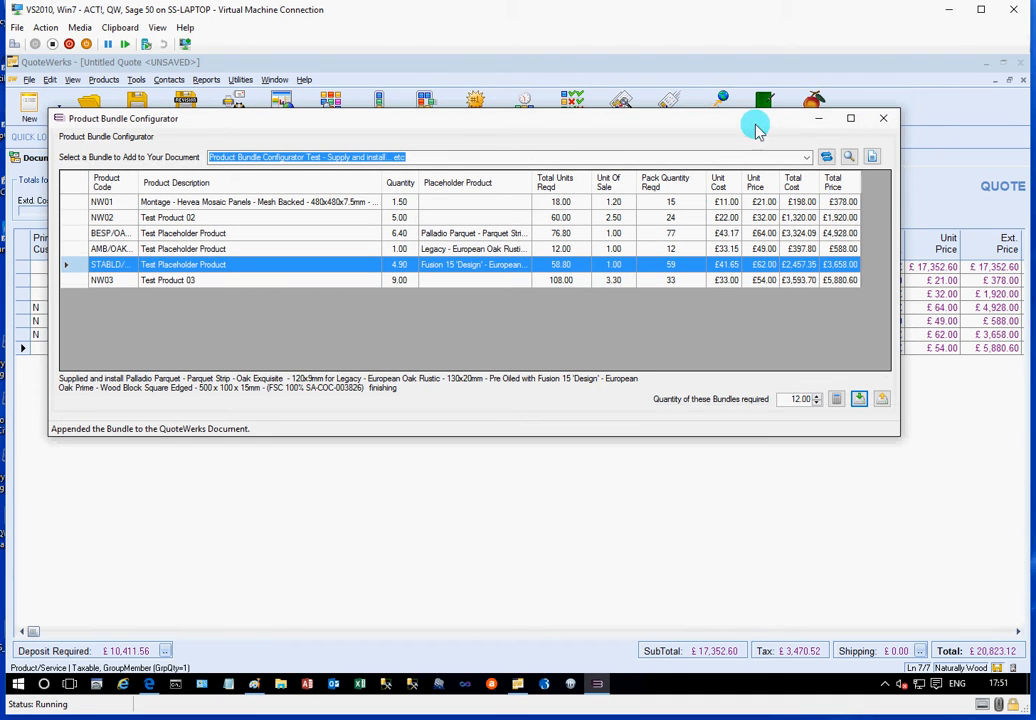
{"action": "left_click", "coordinate": [822, 120]}
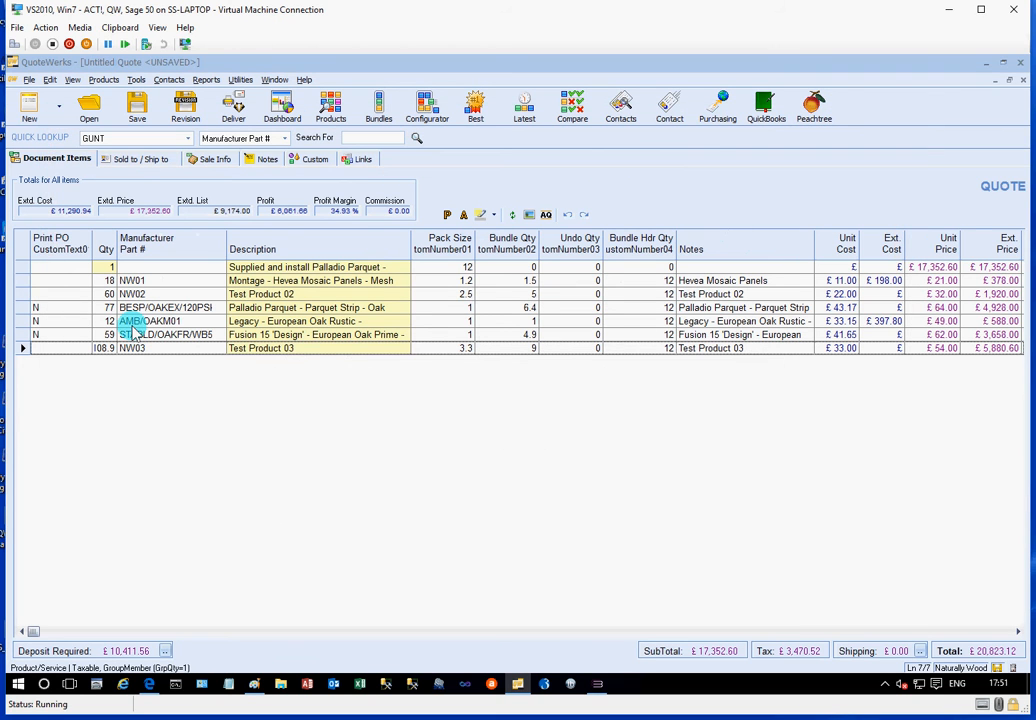
Step: Examine the Qty values of the appended bundle items from NW01 to the Fusion 15 'Design' line
{"action": "left_click", "coordinate": [104, 282]}
{"action": "left_click", "coordinate": [102, 295]}
{"action": "left_click", "coordinate": [102, 308]}
{"action": "left_click", "coordinate": [104, 321]}
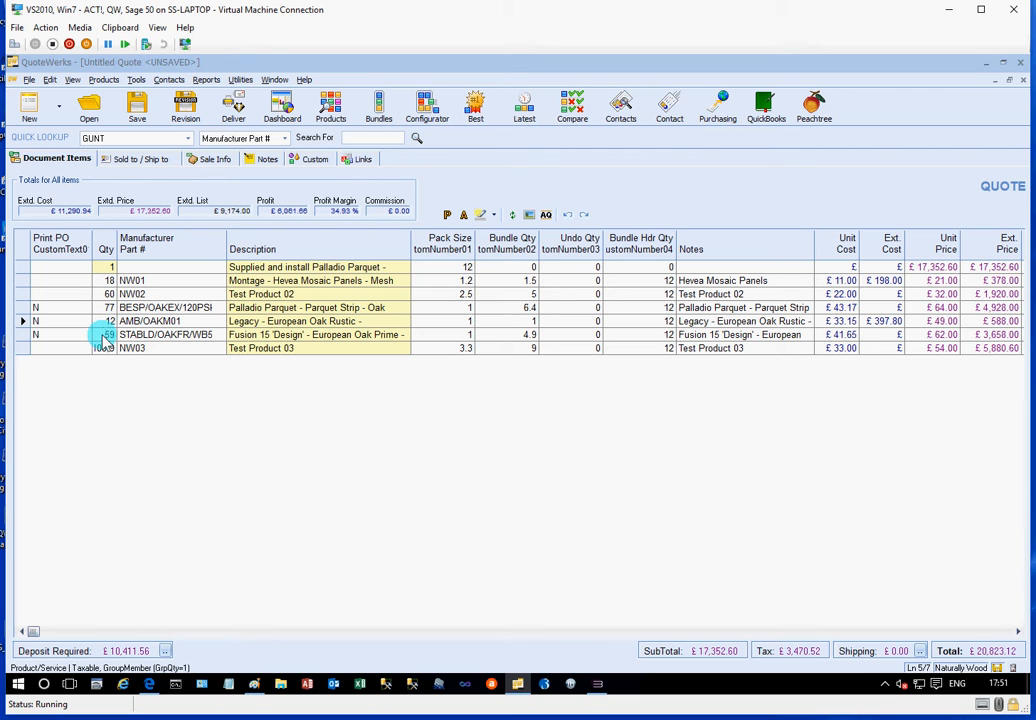
{"action": "left_click", "coordinate": [104, 335]}
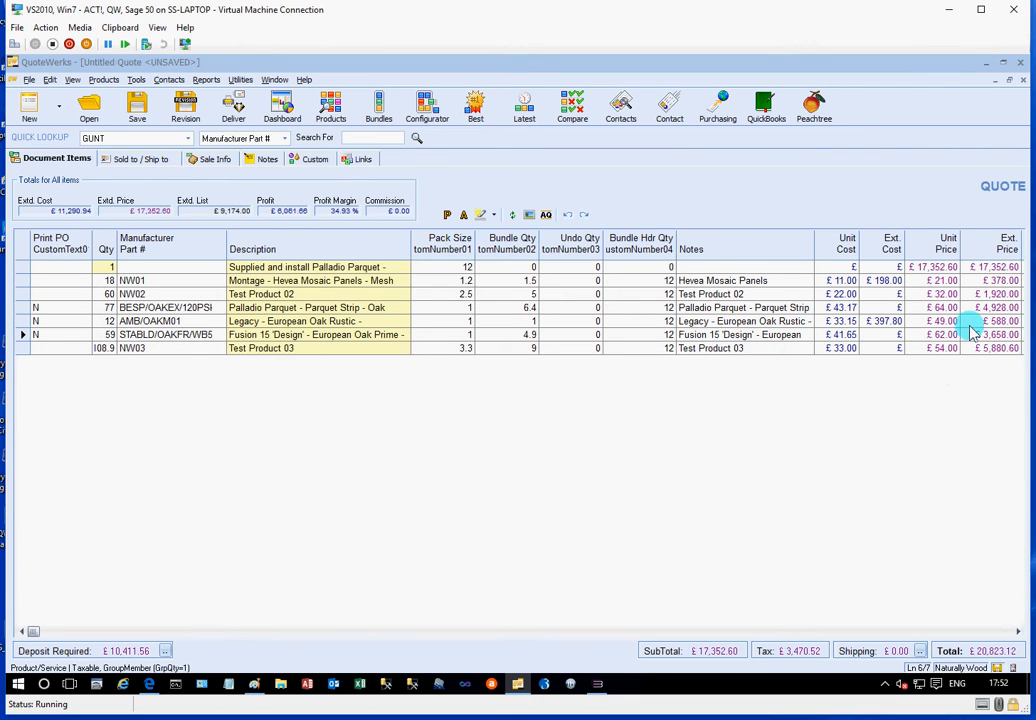
Step: Examine the bundle's group header line, checking its extended price and reading its full description without changing it
{"action": "left_click", "coordinate": [20, 267]}
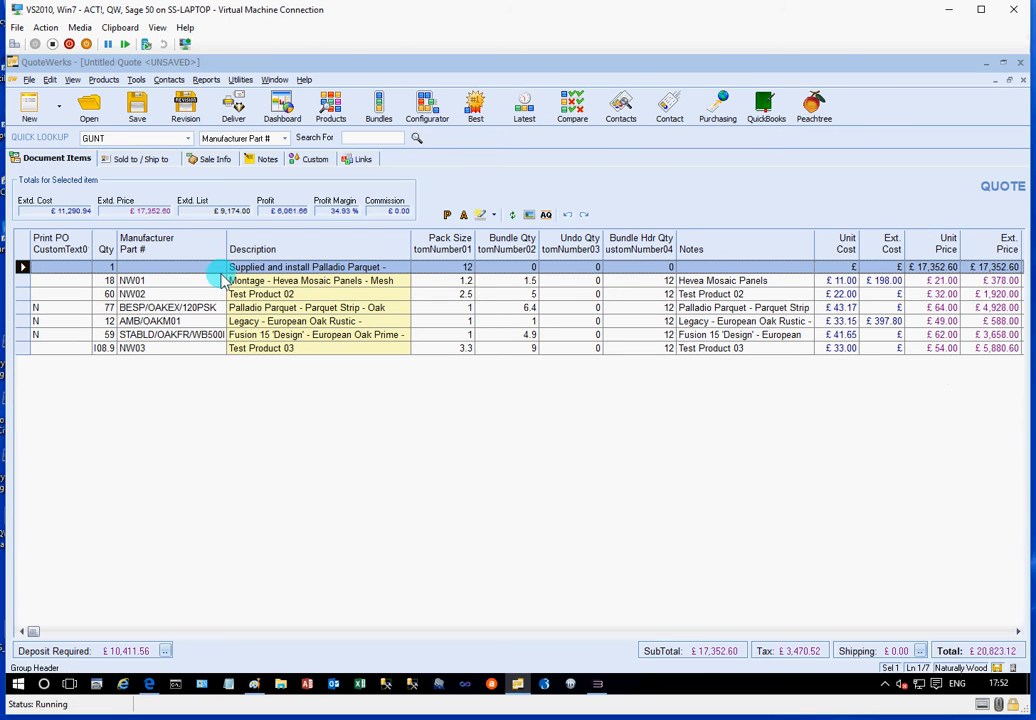
{"action": "left_click", "coordinate": [978, 270]}
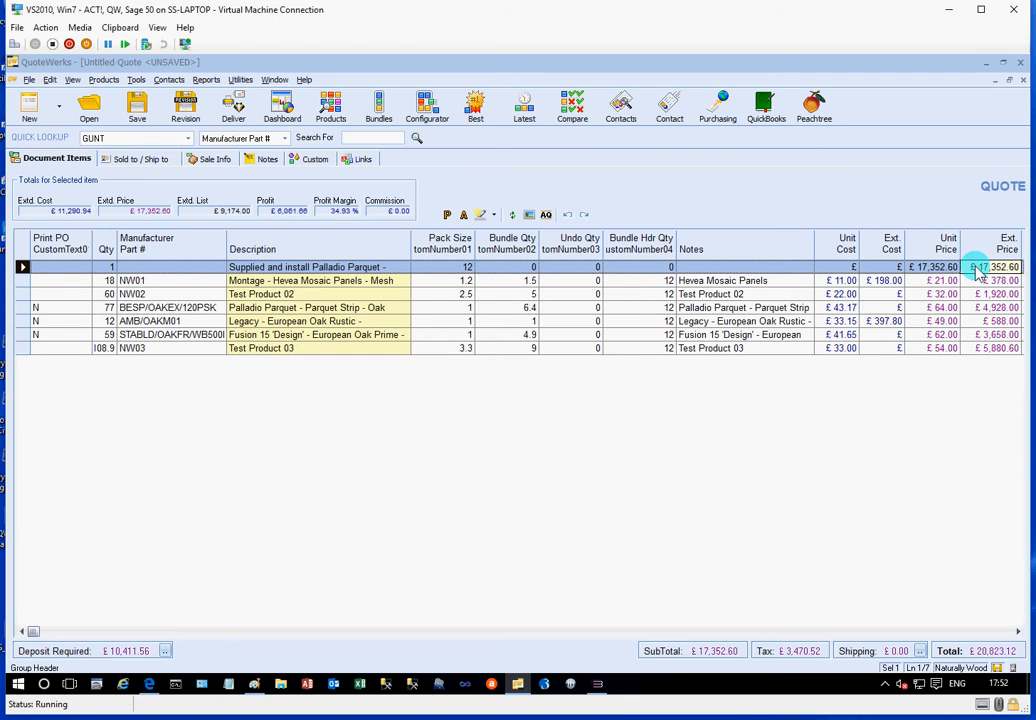
{"action": "double_click", "coordinate": [303, 270]}
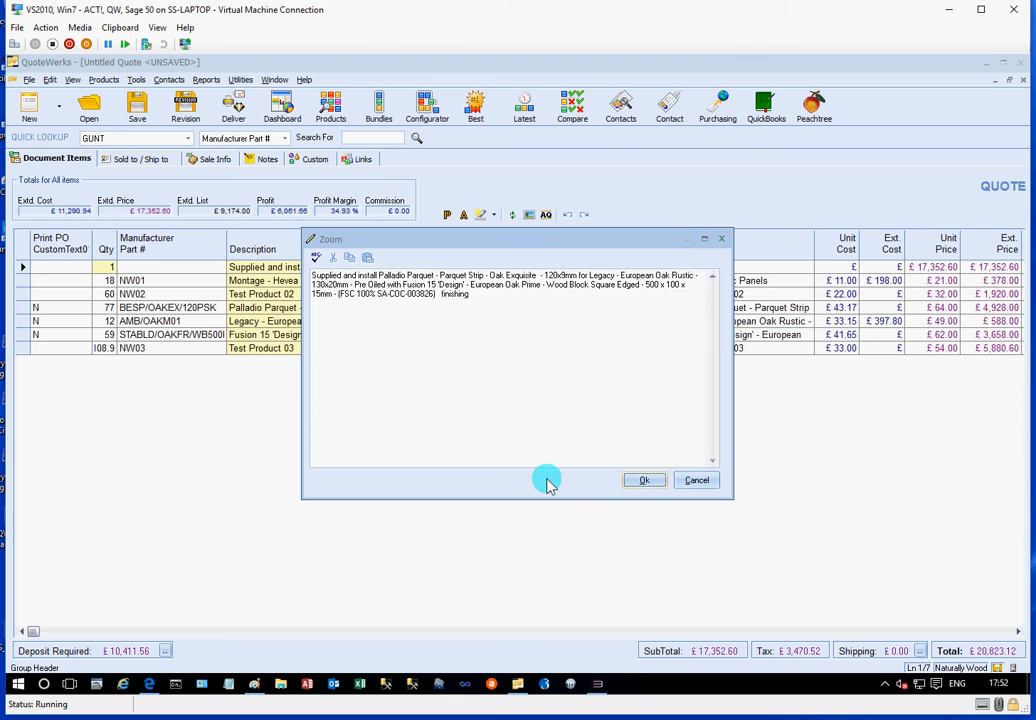
{"action": "left_click", "coordinate": [692, 481]}
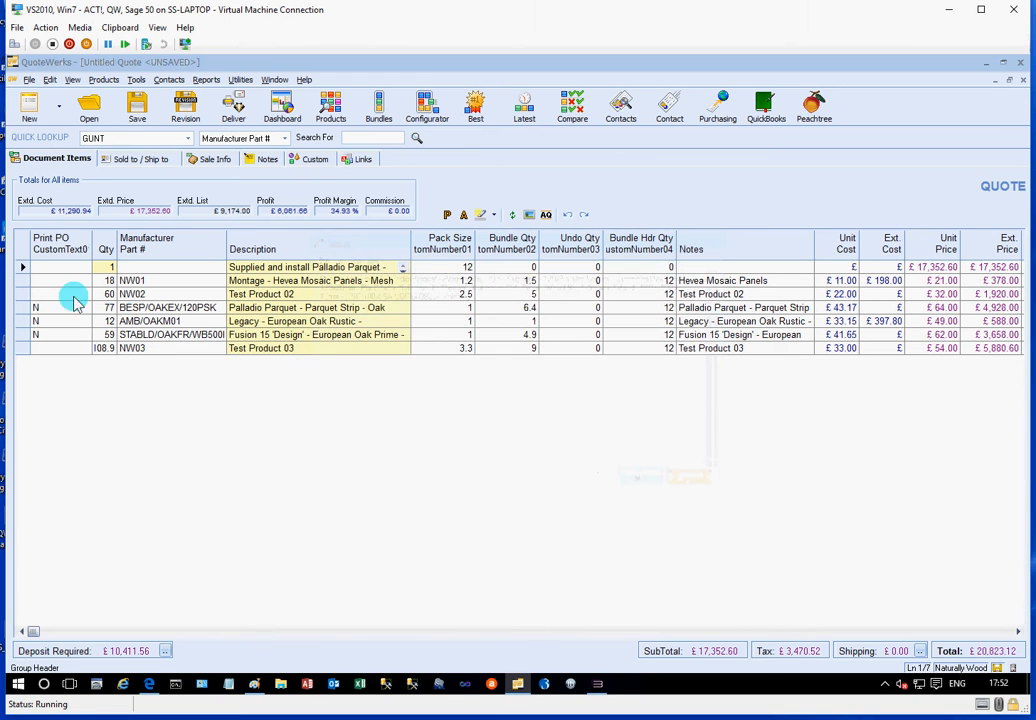
Step: Check the individual group member lines one by one, from NW01 through NW02 and BESP/OAKEX to AMB/OAKM01
{"action": "left_click", "coordinate": [22, 284]}
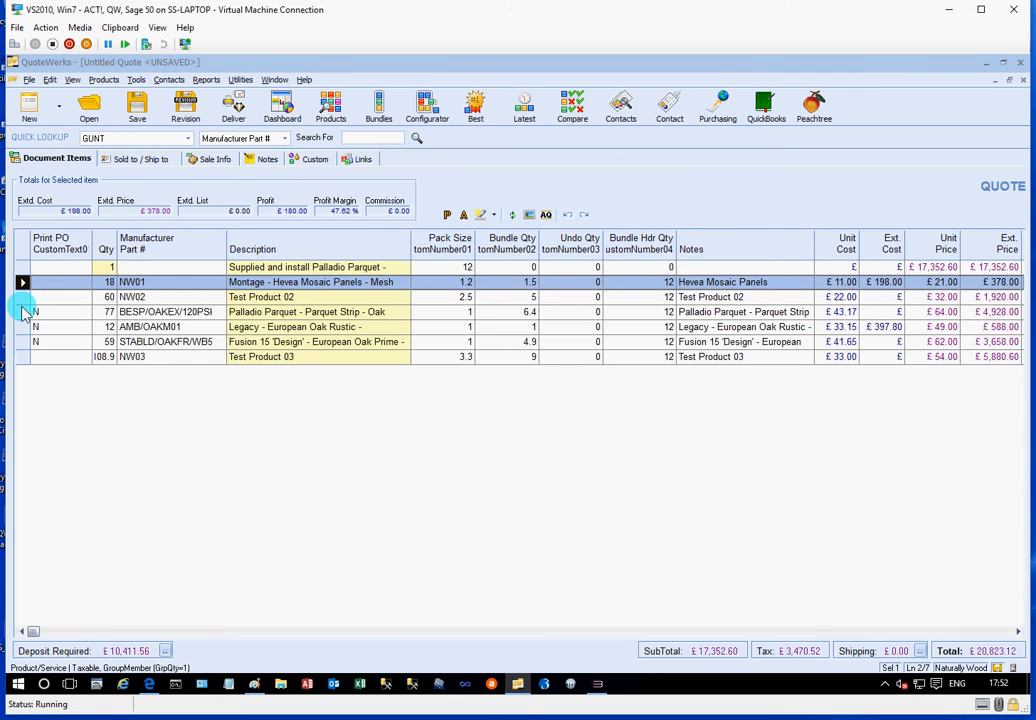
{"action": "left_click", "coordinate": [23, 298]}
{"action": "left_click", "coordinate": [23, 312]}
{"action": "left_click", "coordinate": [23, 327]}
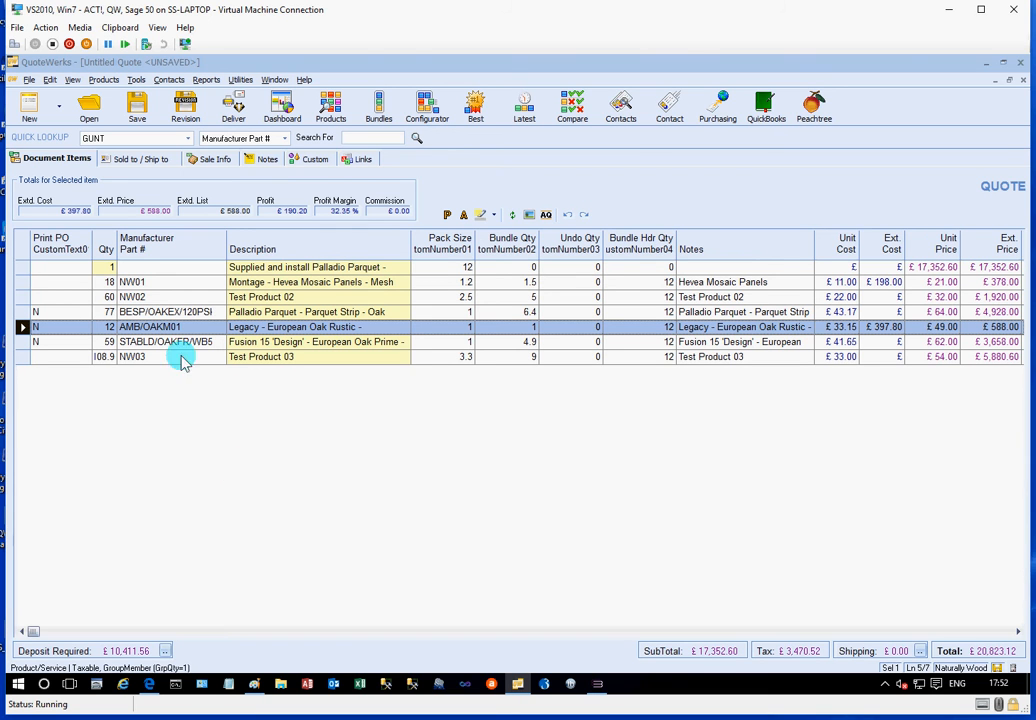
Step: Start a new blank quote, and in the Product Bundle Configurator recalculate the pack quantities for 10 bundles
{"action": "left_click", "coordinate": [33, 114]}
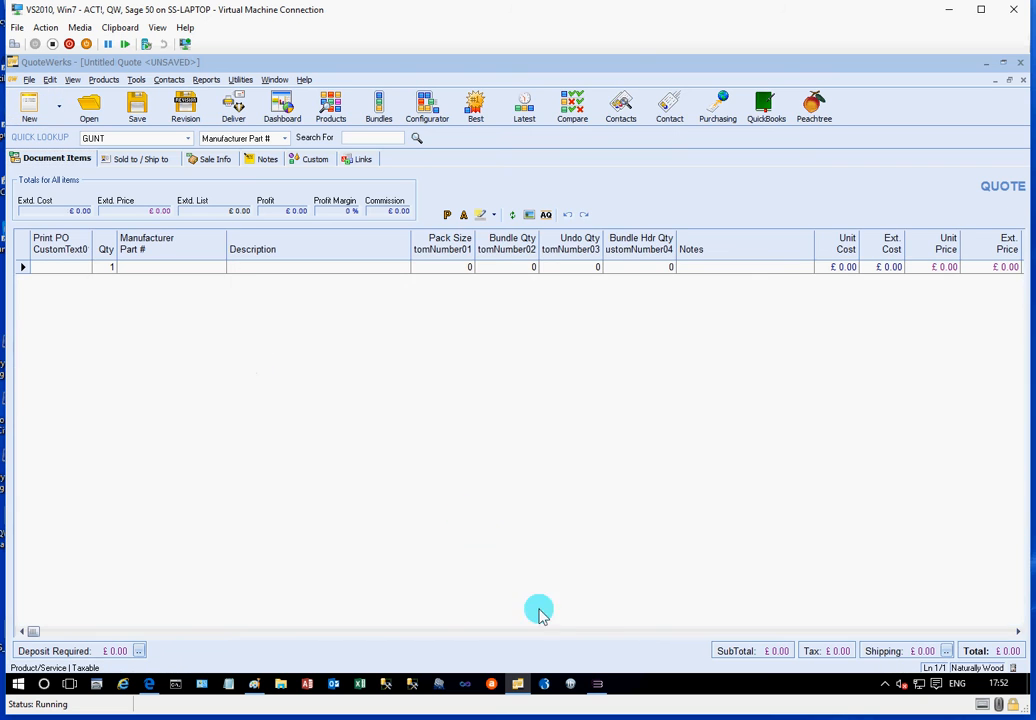
{"action": "left_click", "coordinate": [596, 686]}
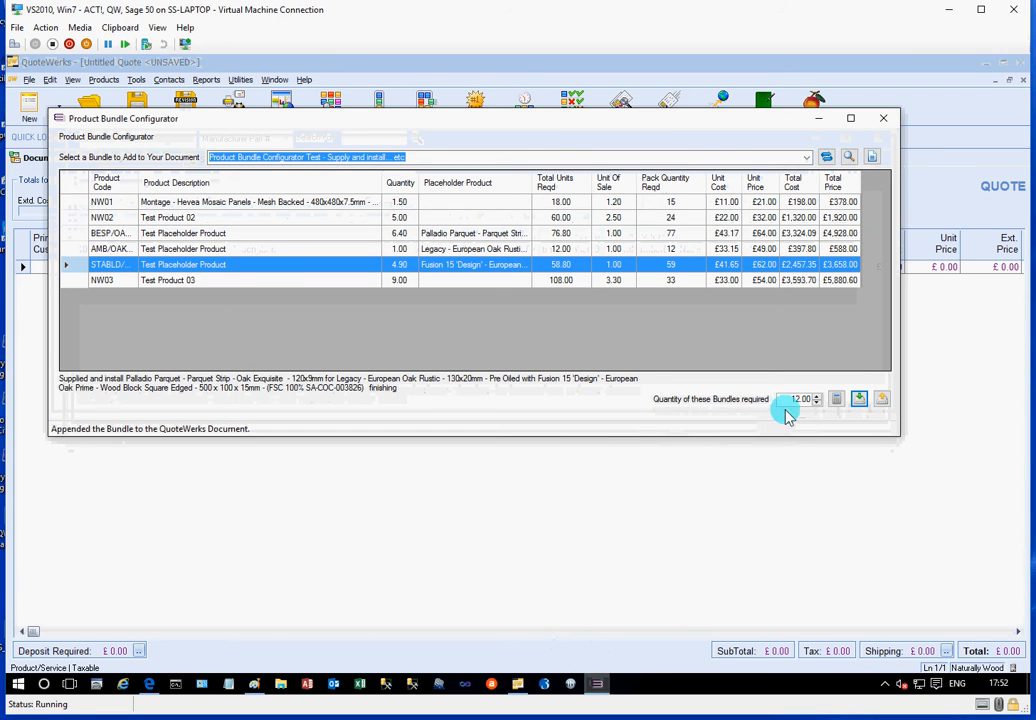
{"action": "double_click", "coordinate": [795, 399]}
{"action": "type", "text": "10"}
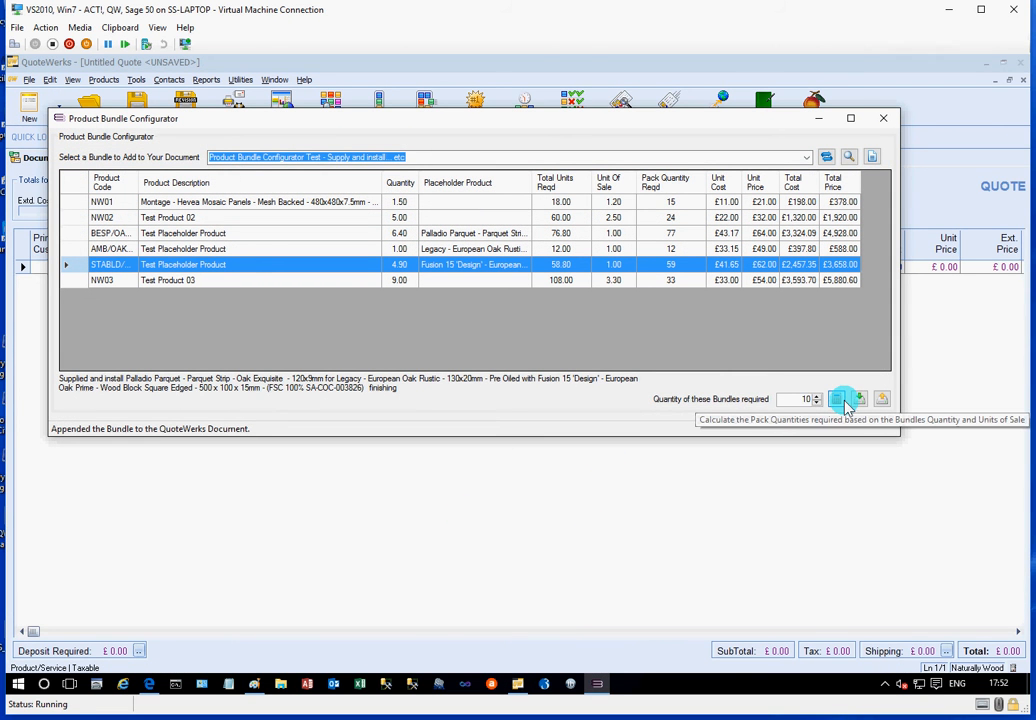
{"action": "left_click", "coordinate": [836, 401]}
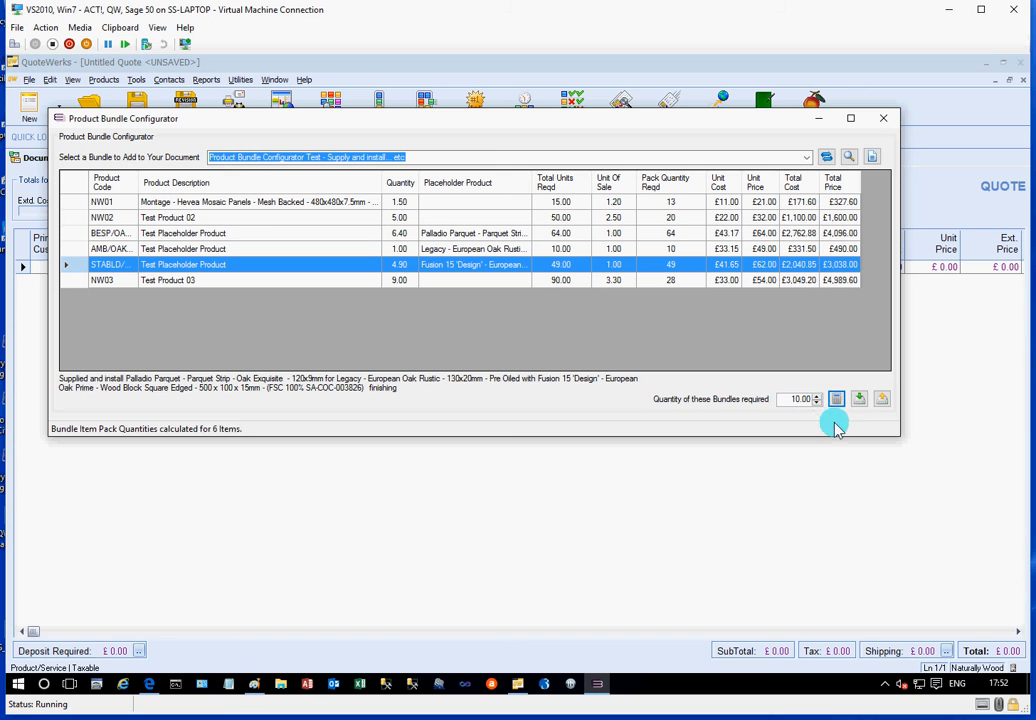
Step: Append the recalculated bundle to the new quote, confirm the transfer, and minimise the configurator to show the document items
{"action": "left_click", "coordinate": [858, 399]}
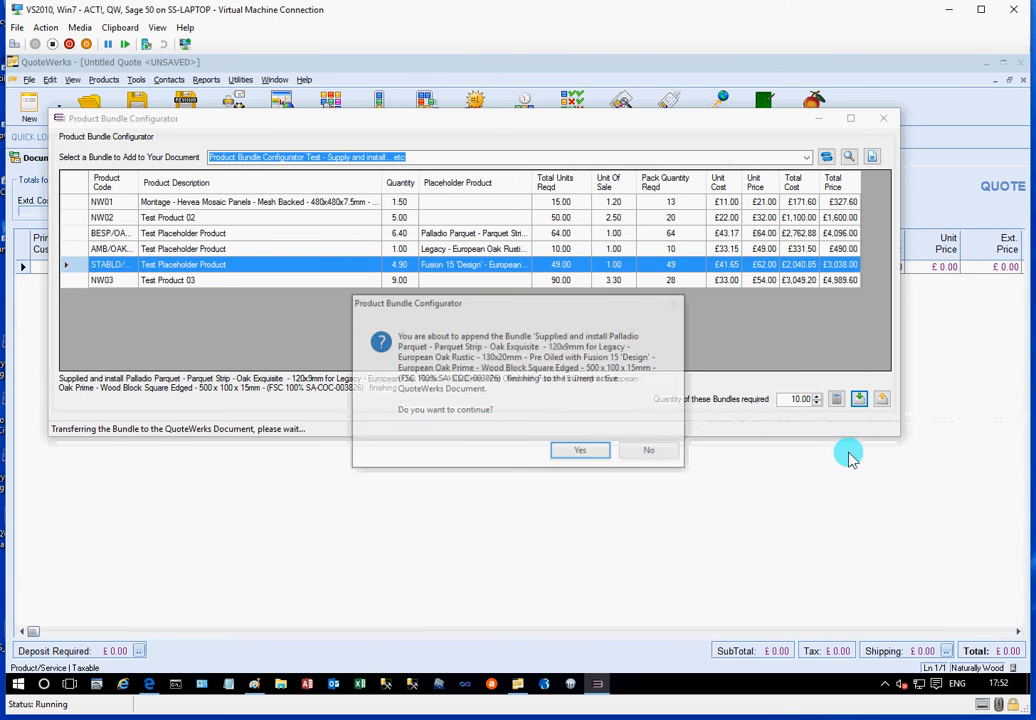
{"action": "left_click", "coordinate": [581, 451]}
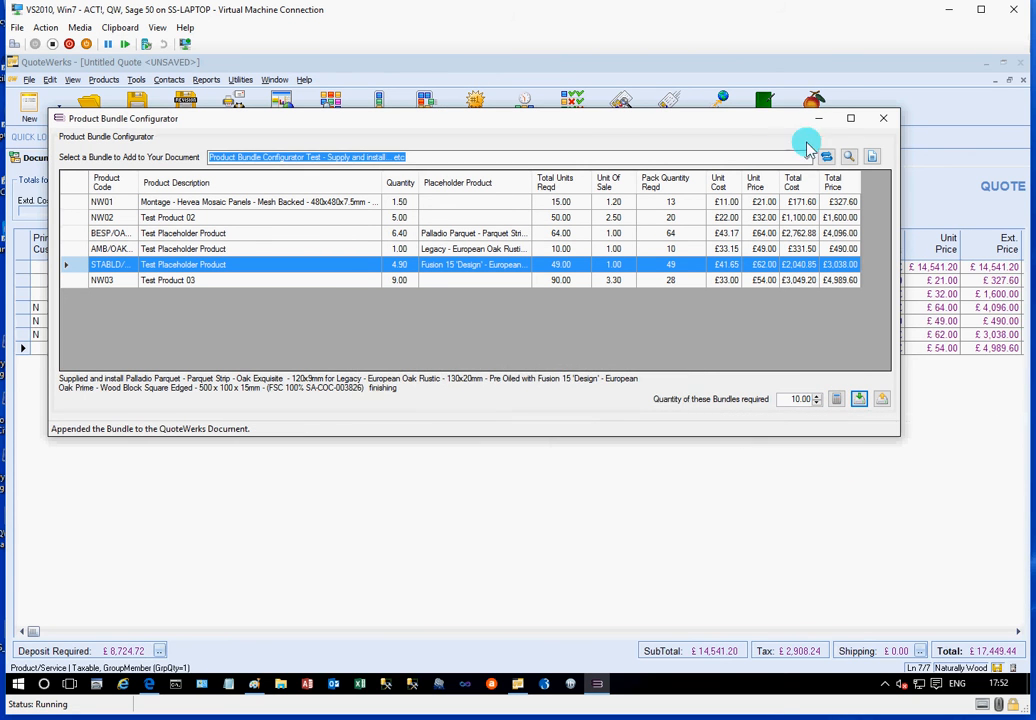
{"action": "left_click", "coordinate": [830, 118]}
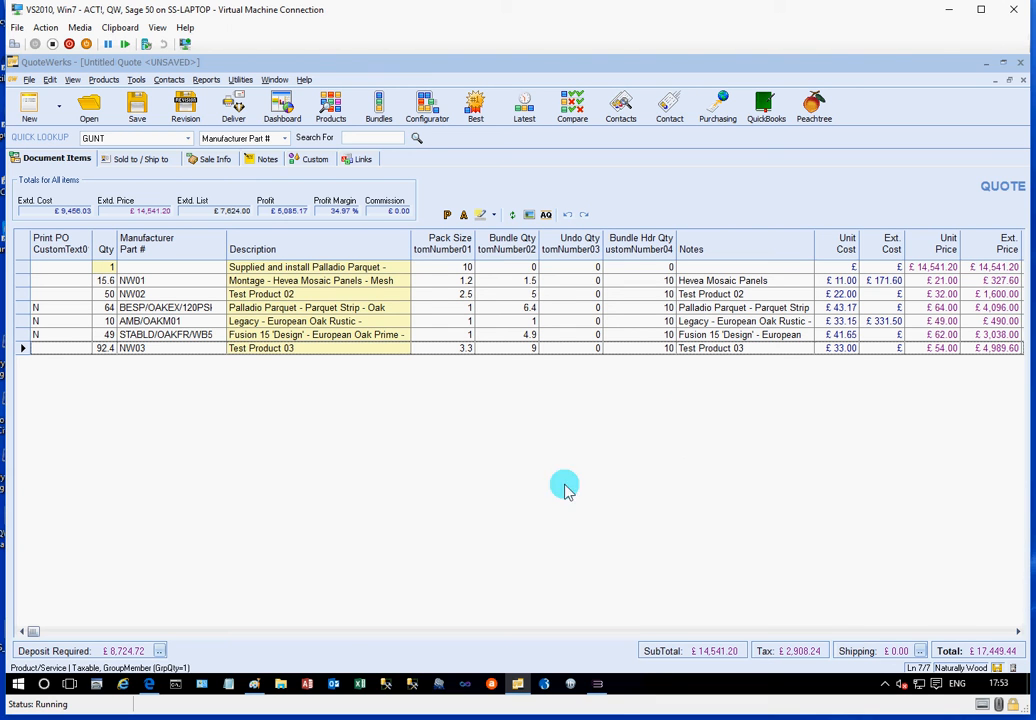
Step: Switch to Paint to show the contact information image Contact.png
{"action": "left_click", "coordinate": [256, 688]}
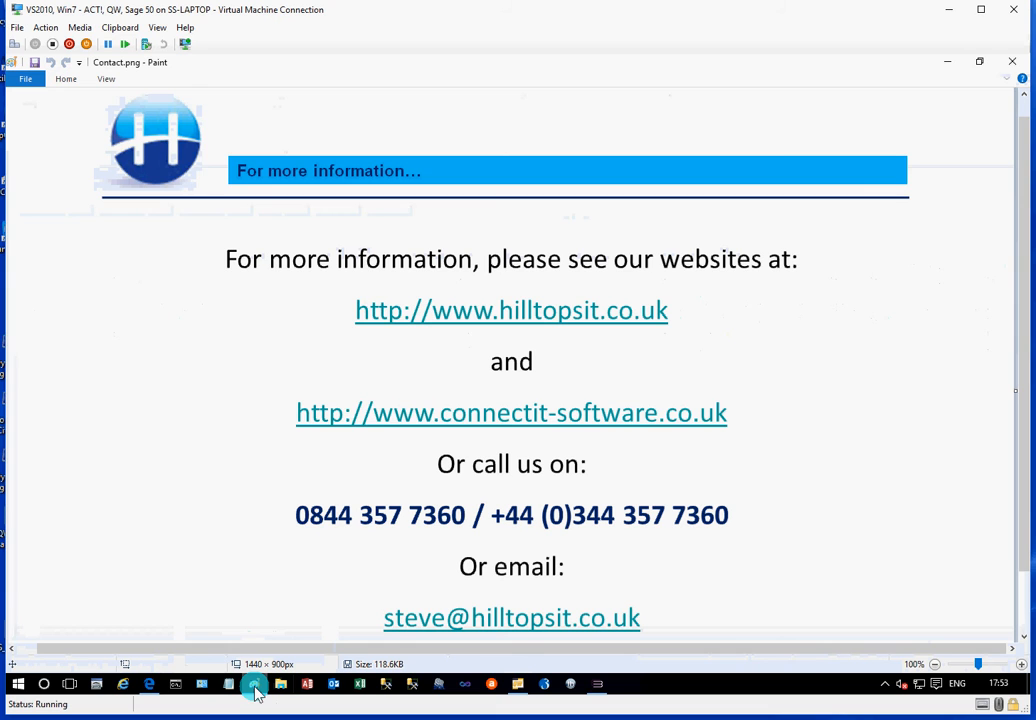